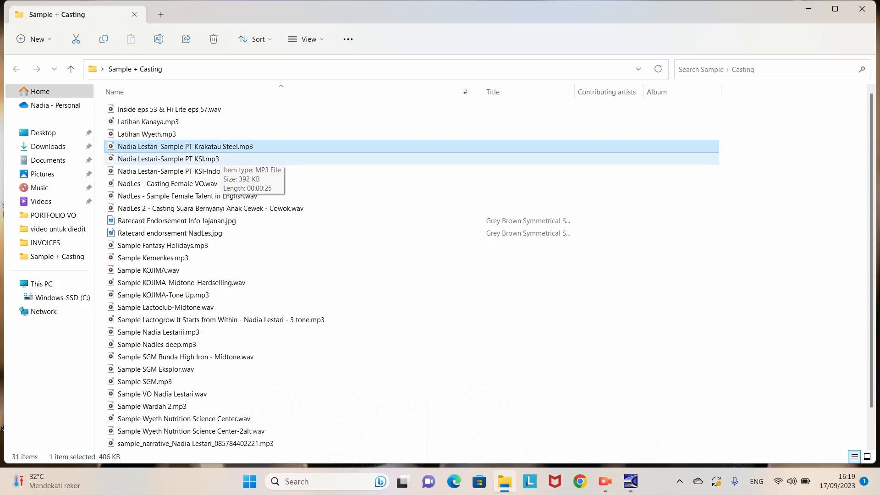
- Load the Sample PT KSI-Indo MP3 from the Sample + Casting folder into Cool Edit Pro and play its beginning briefly
left_click(220, 159)
left_click(220, 171)
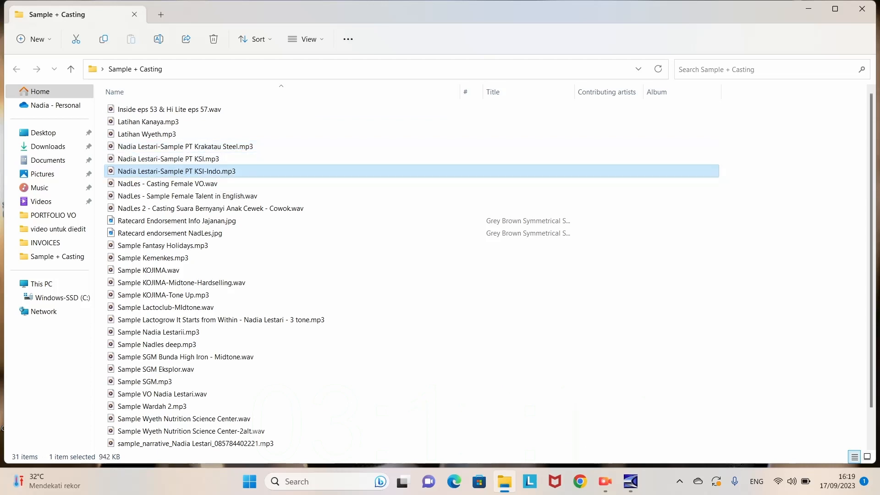
left_click_drag(177, 171, 591, 339)
key("space")
left_click(425, 275)
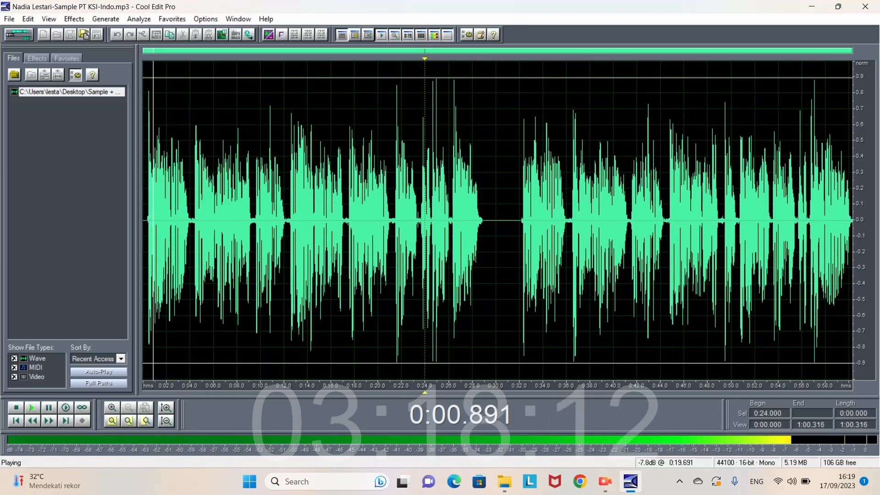
key("space")
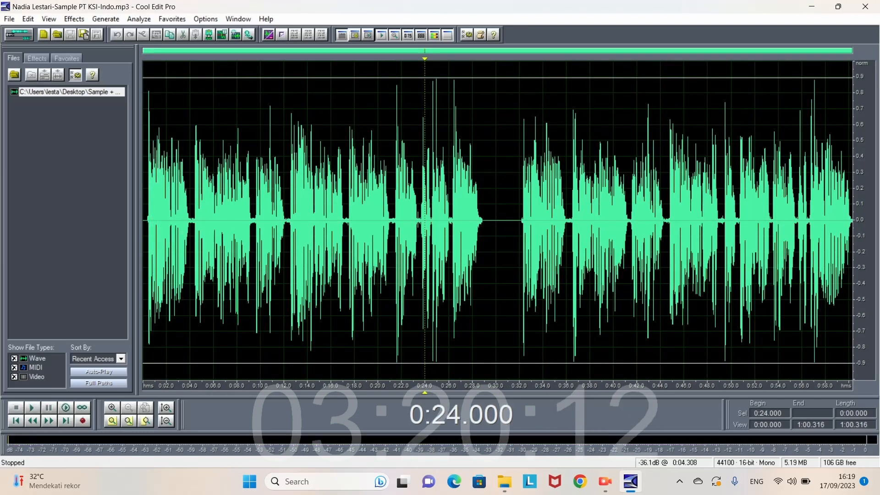
- Examine the voice recording's peaks and the silent gap around 0:30 at a reduced vertical scale
left_click(167, 421)
left_click(396, 293)
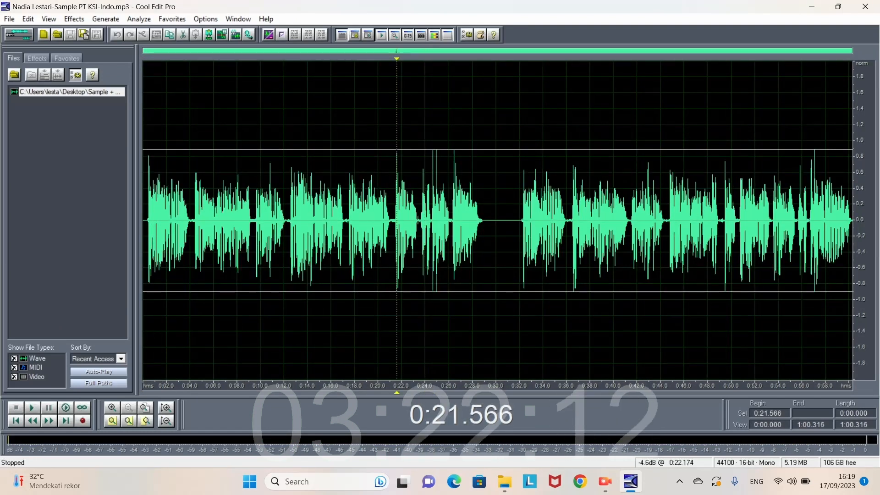
scroll(861, 263, "up", 1)
scroll(861, 263, "down", 2)
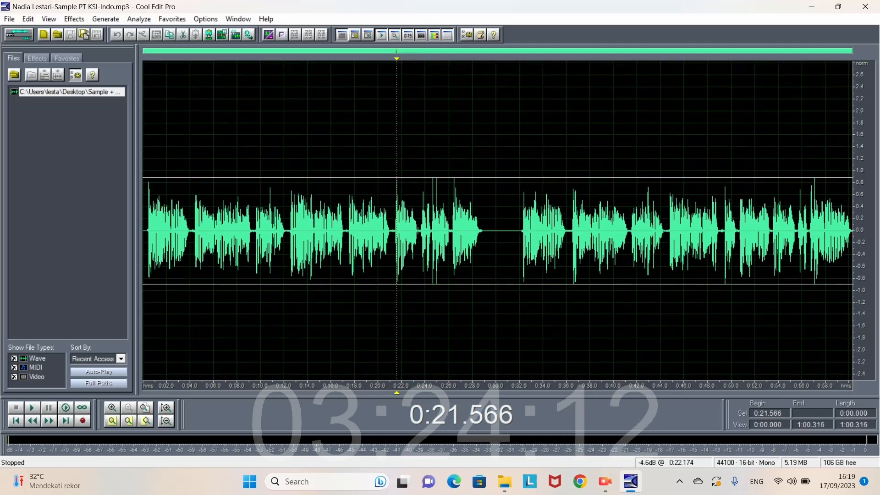
scroll(862, 263, "up", 1)
scroll(861, 263, "down", 1)
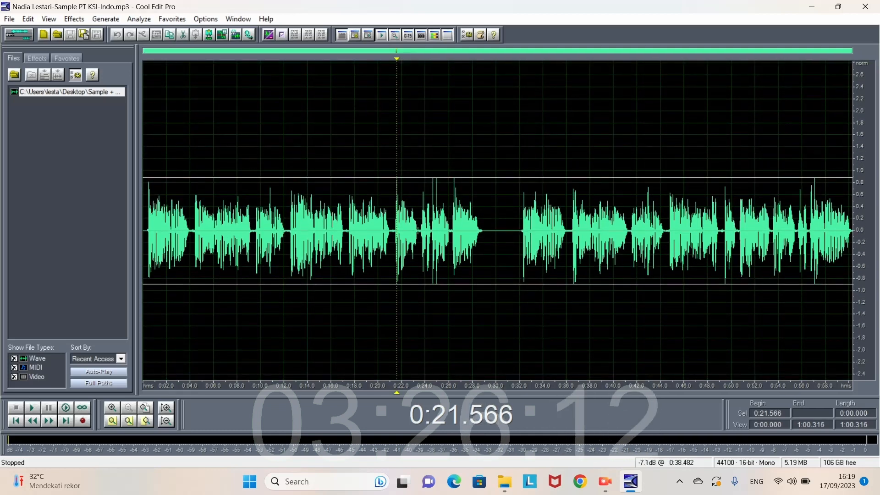
left_click(530, 288)
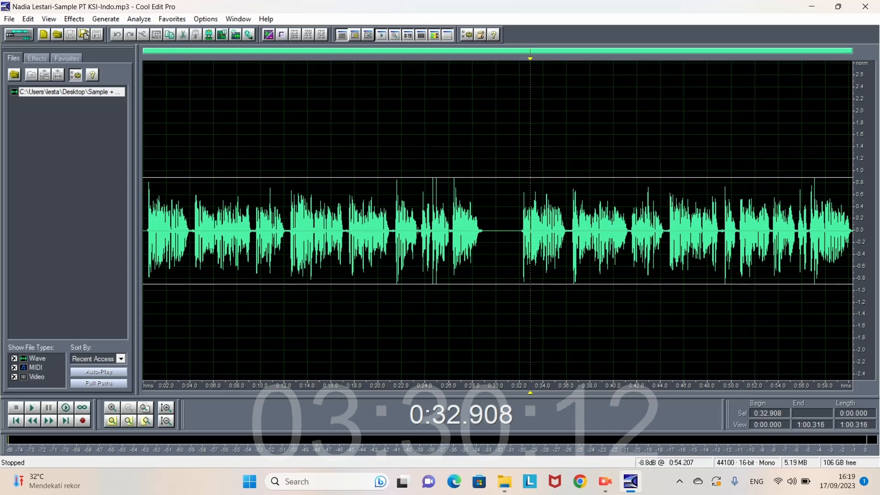
left_click(778, 253)
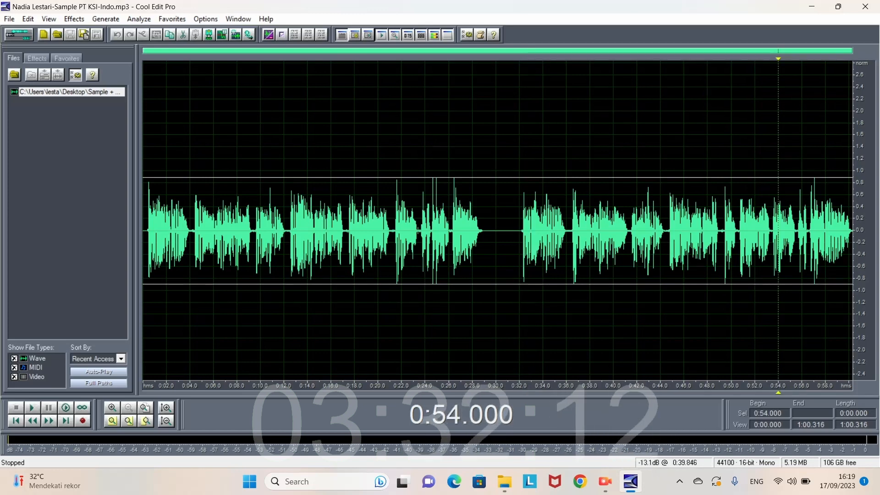
left_click(623, 249)
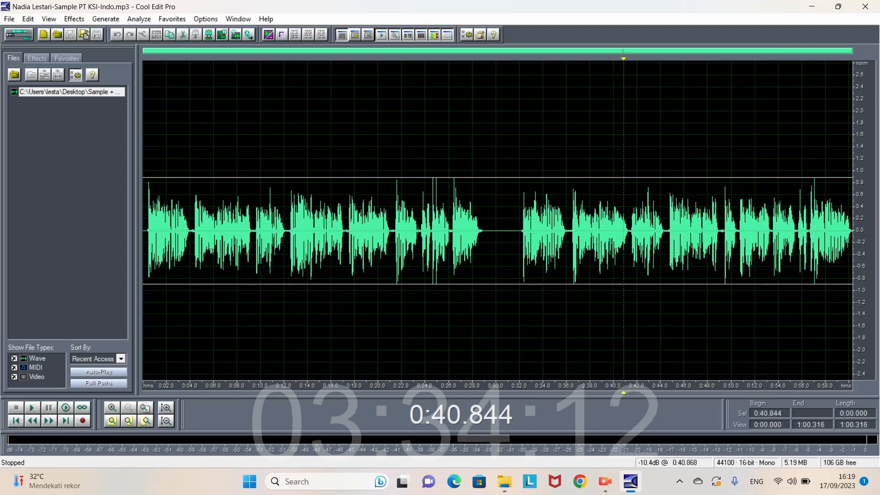
mouse_move(488, 248)
left_mouse_down()
mouse_move(519, 249)
mouse_move(483, 248)
left_mouse_up()
left_click(499, 249)
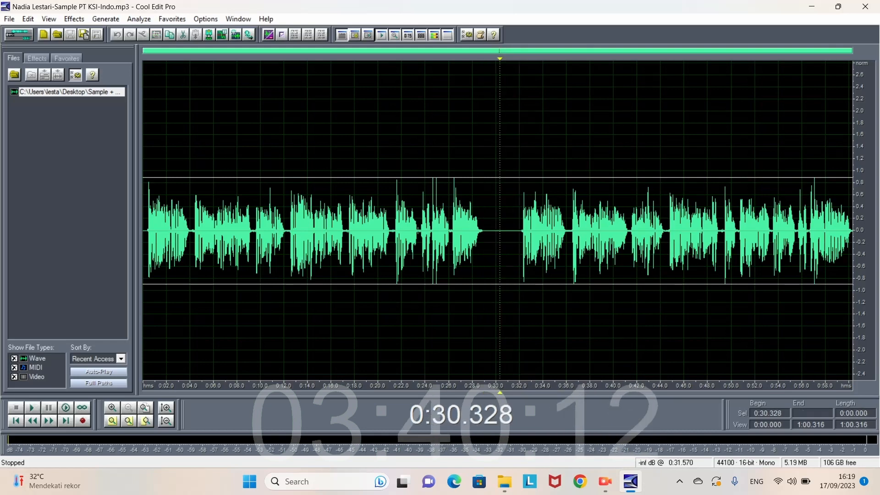
- Apply the Parametric Equalizer with the Loudness preset to the entire waveform
key("ctrl+a")
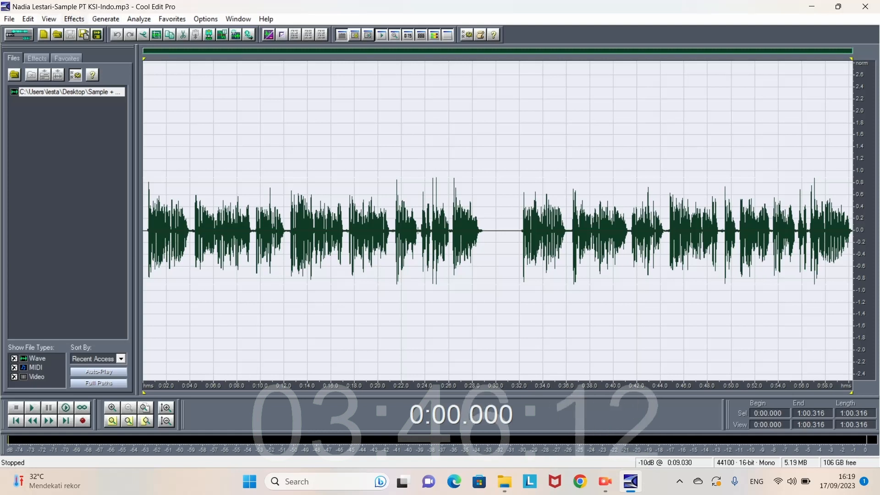
left_click(74, 19)
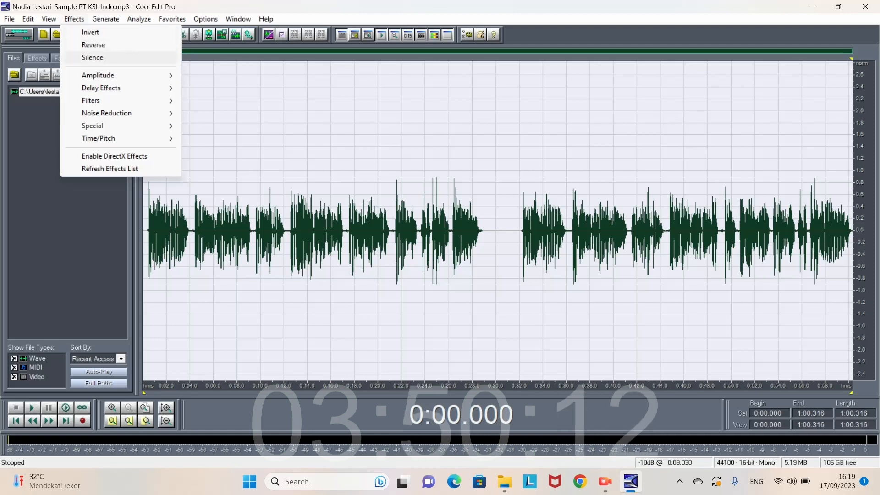
mouse_move(101, 100)
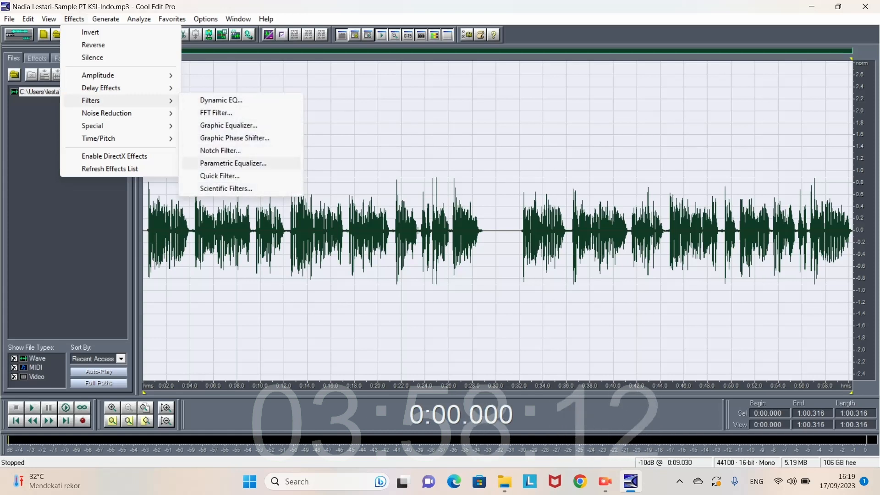
left_click(233, 164)
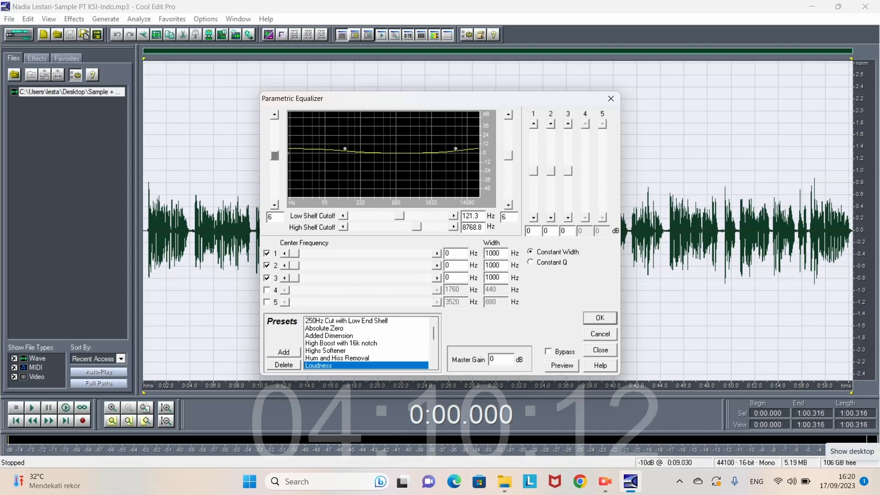
key("Return")
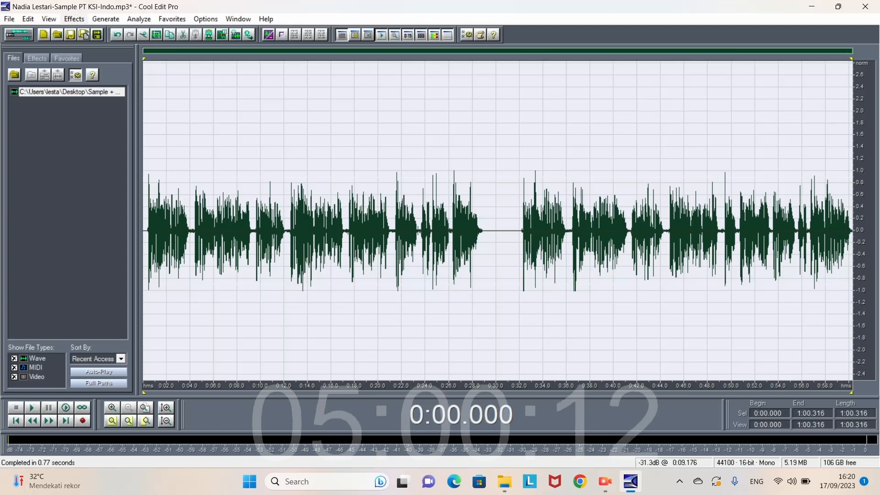
- Start Hard Limiting on the entire waveform with the maximum amplitude limited to -1 dB
left_click(74, 19)
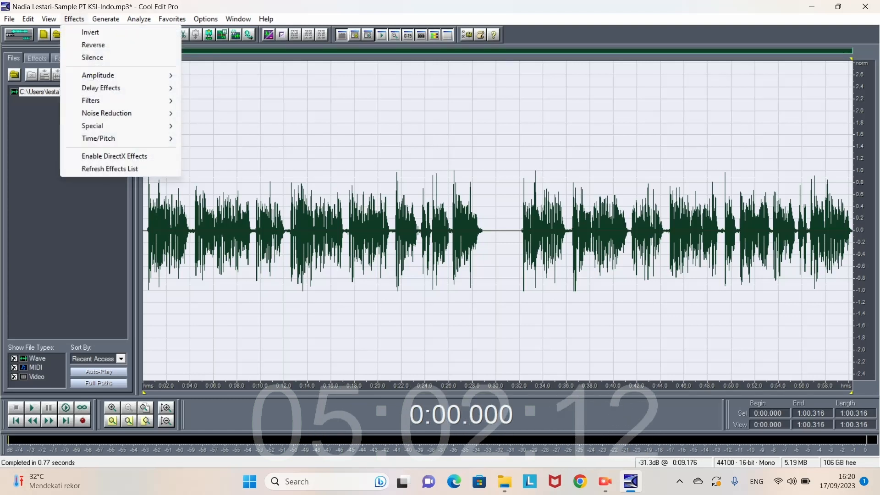
mouse_move(98, 76)
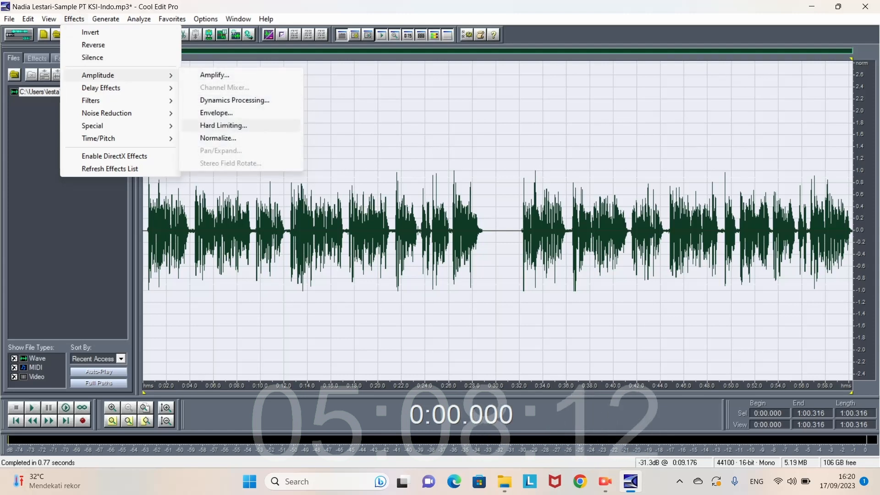
key("Return")
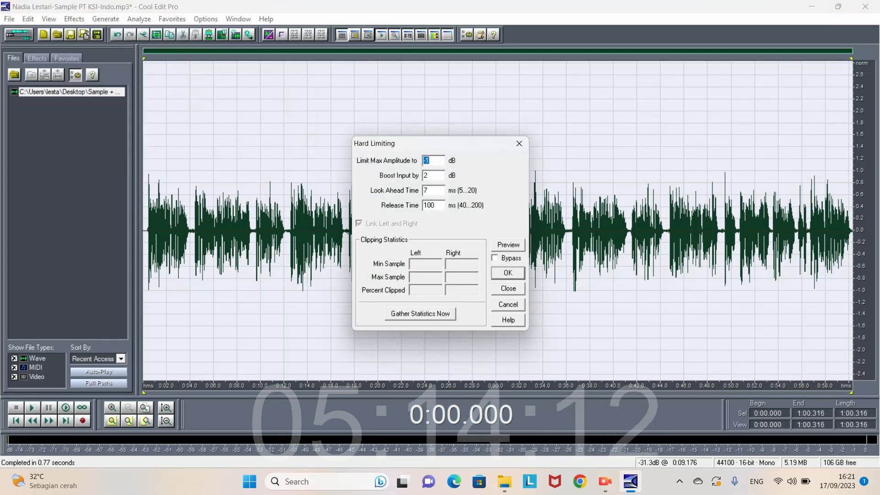
type("-1")
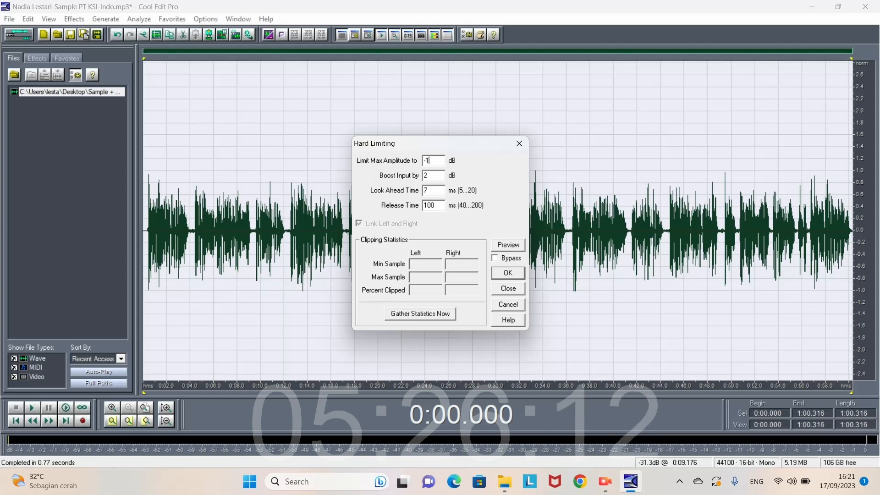
key("Tab")
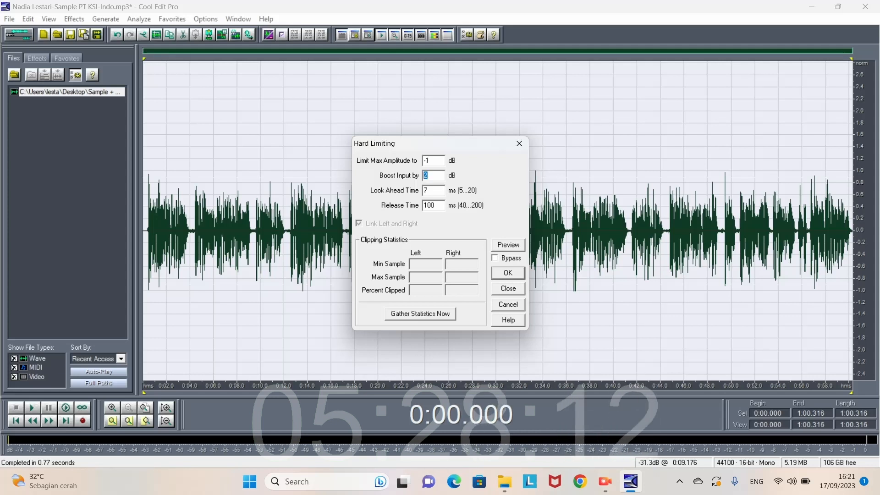
- Try input boosts of 346, 4 and 6 dB in Hard Limiting, and set the boost back to 2 dB
type("346")
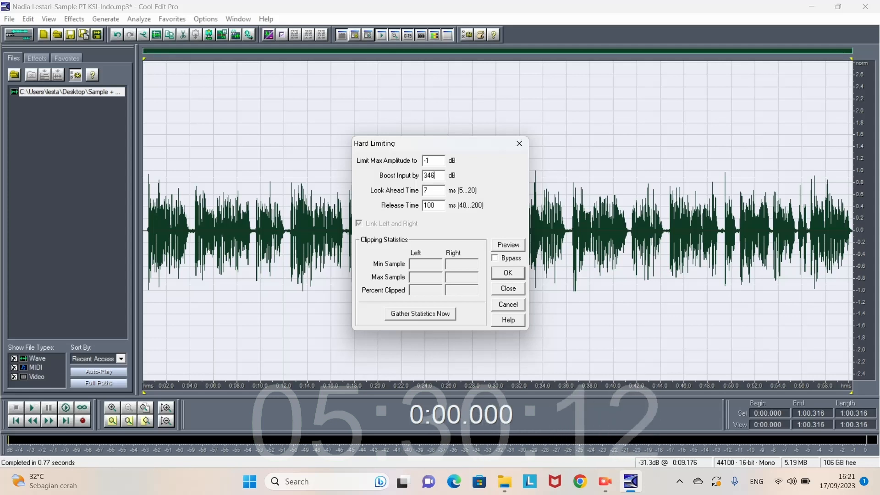
key("shift+Home")
type("4")
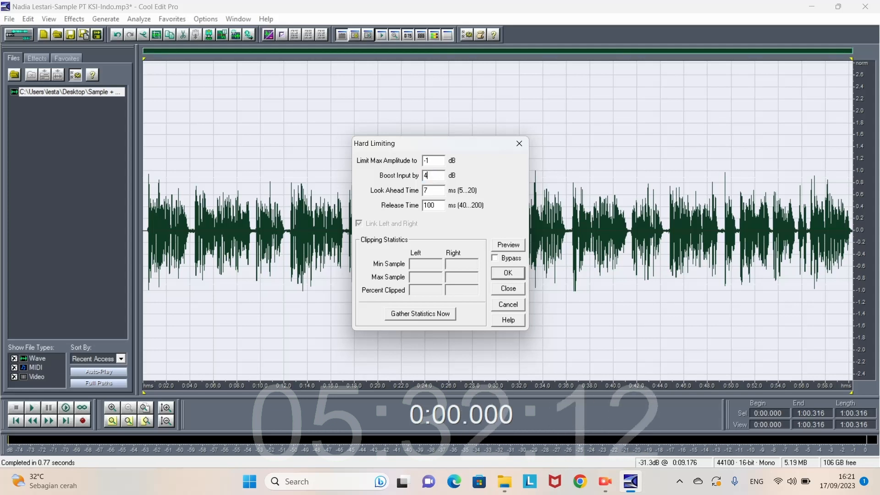
key("shift+Home")
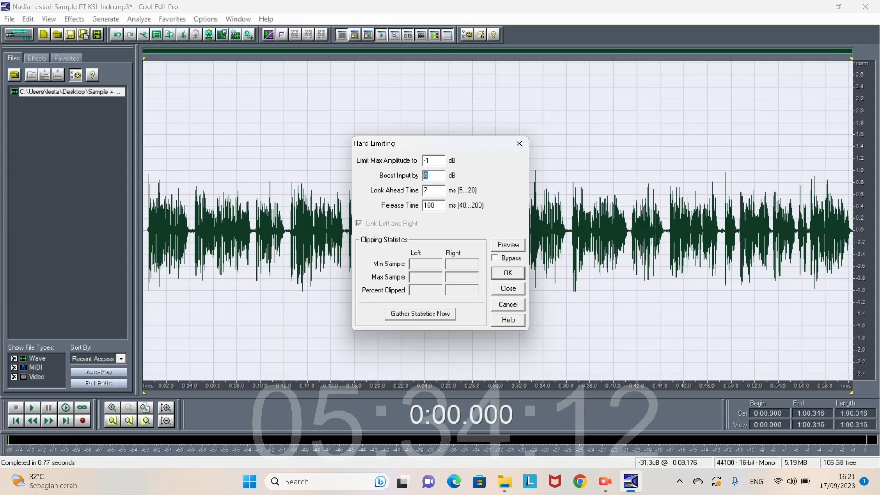
type("6")
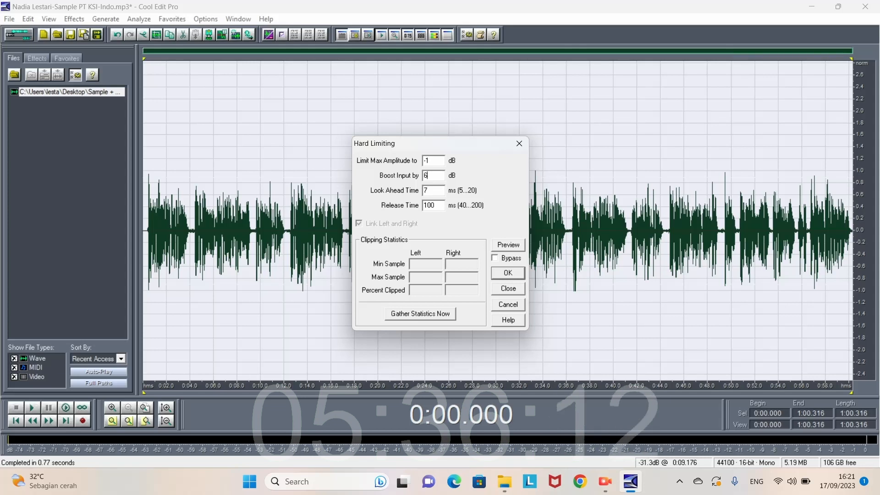
key("BackSpace")
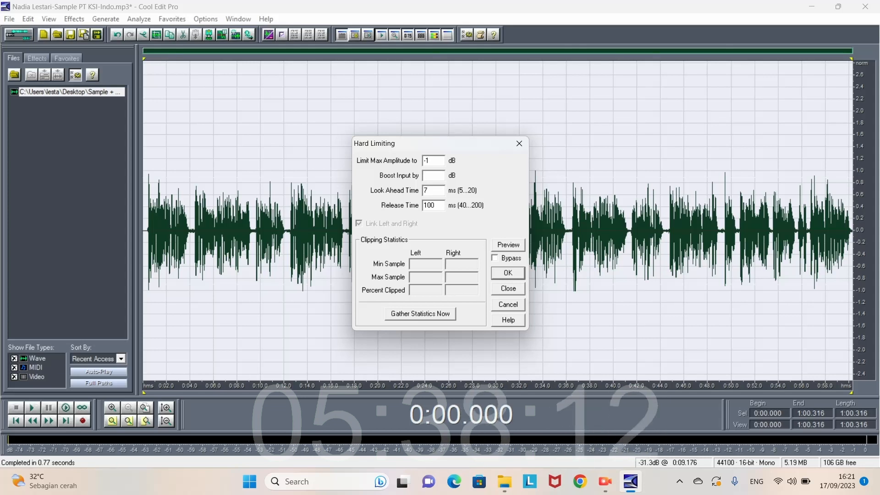
type("2")
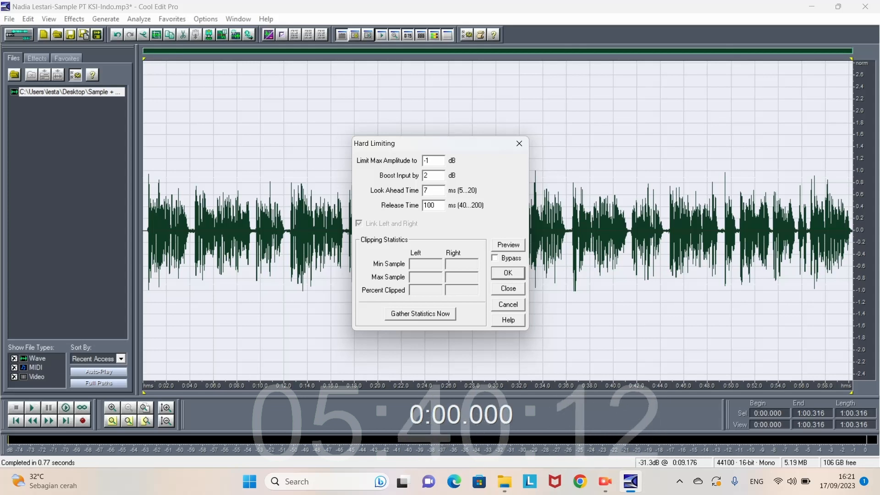
- Review the limiter settings and apply Hard Limiting with a -1 dB limit, 2 dB boost, 7 ms look-ahead and 100 ms release
left_click(429, 190)
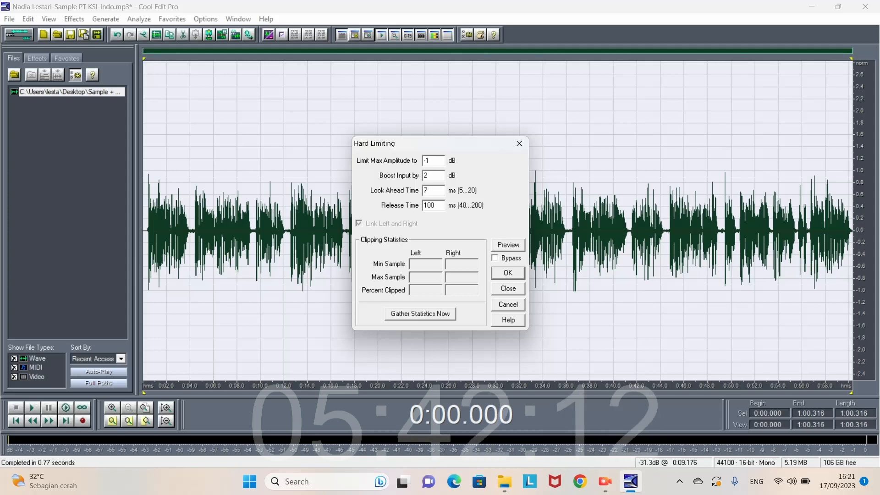
left_click(435, 206)
left_click(434, 205)
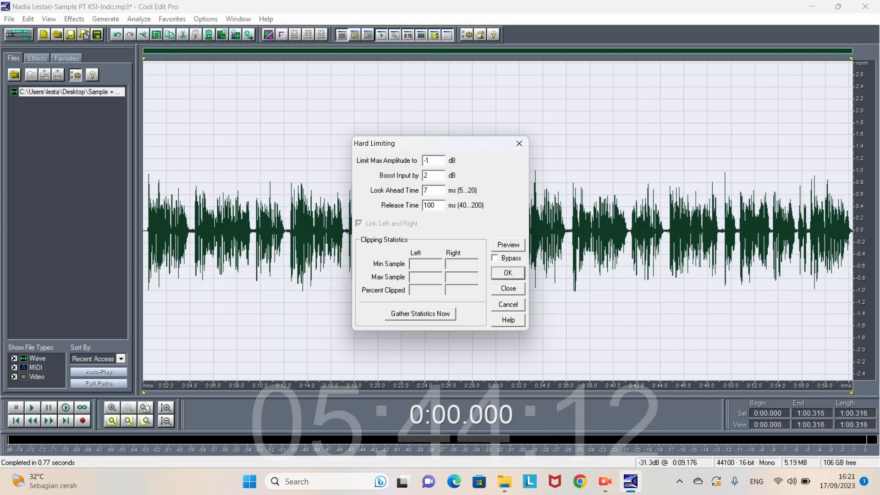
left_click(431, 190)
double_click(429, 161)
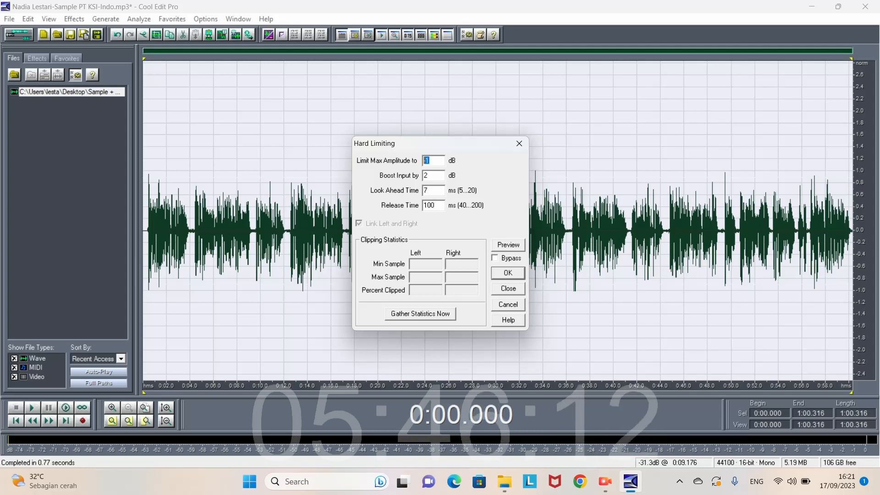
key("Tab")
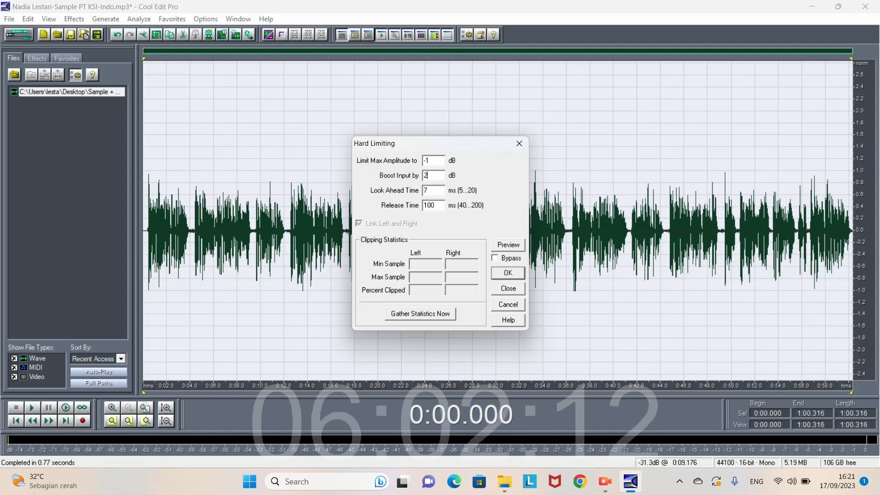
key("Return")
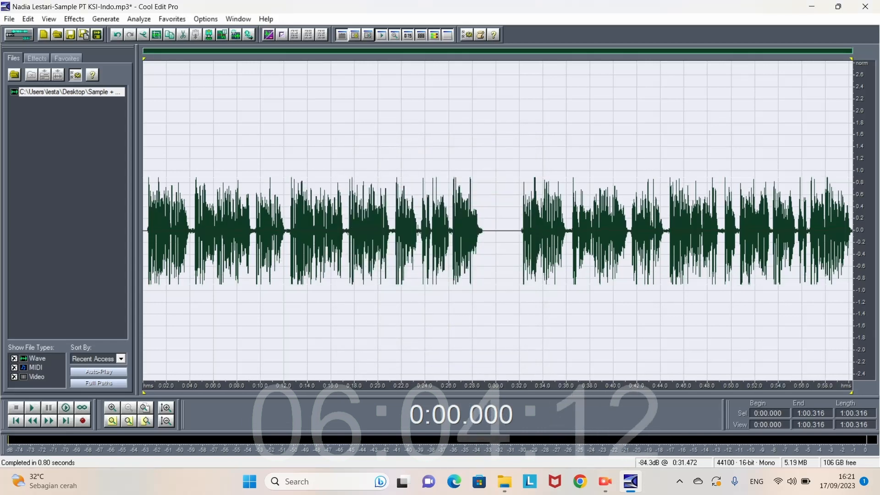
- Examine the limited waveform up close around 0:33 to 0:38, including the silent gap before it
left_click(537, 229)
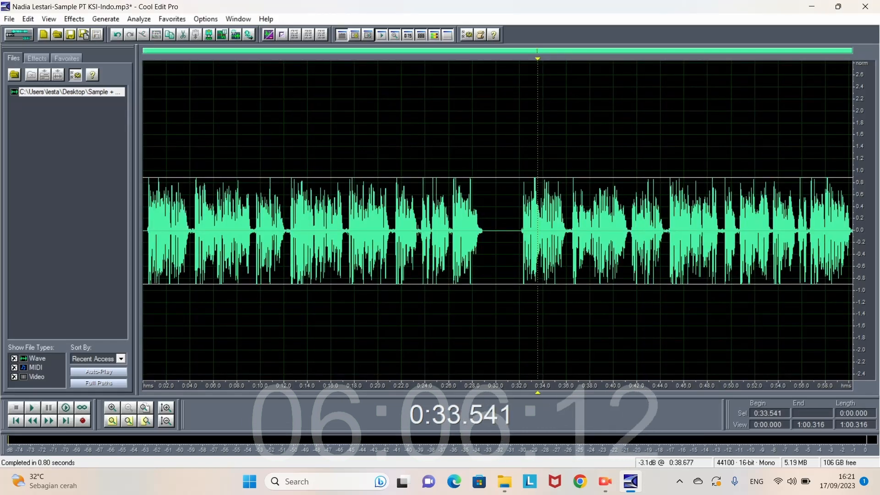
left_click_drag(597, 229, 599, 229)
scroll(592, 229, "up", 6)
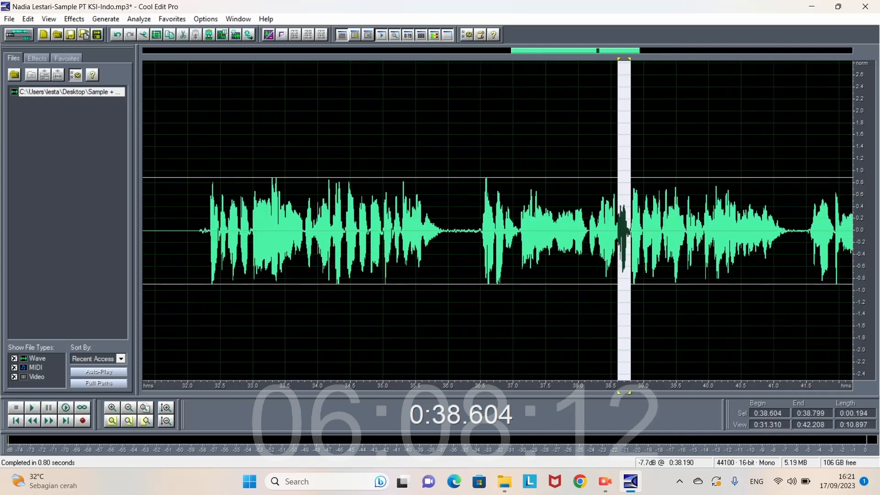
scroll(591, 229, "down", 5)
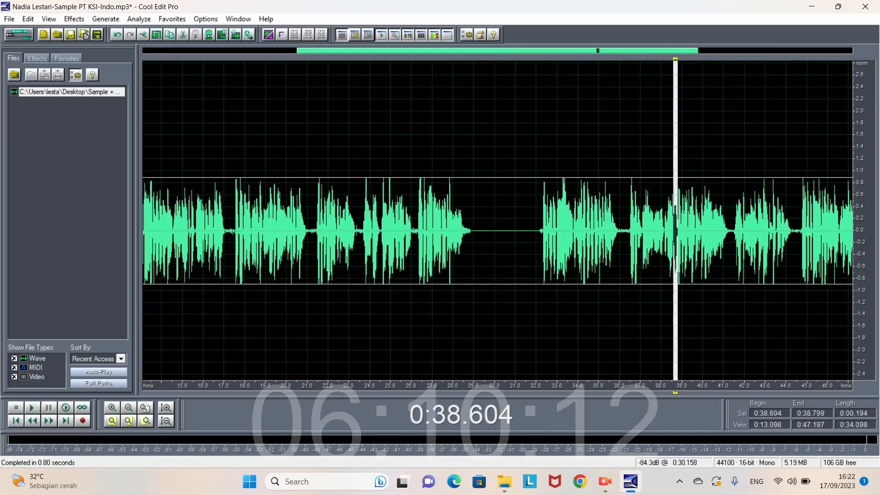
scroll(664, 229, "up", 4)
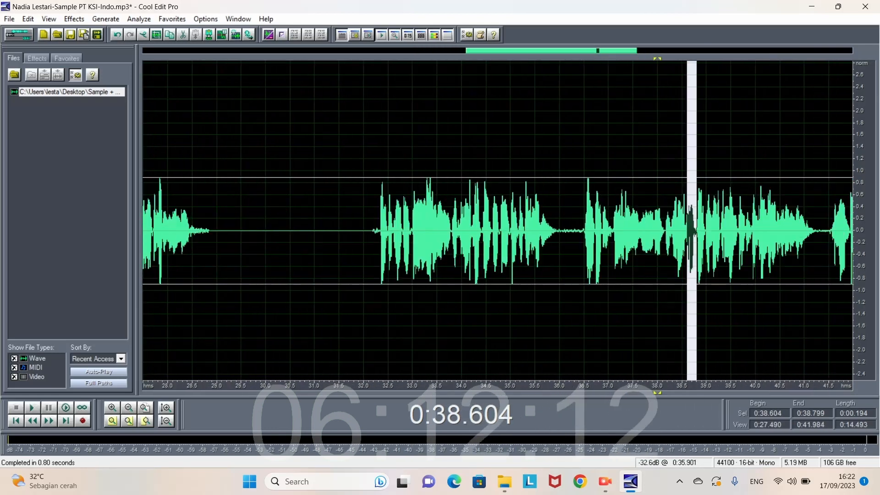
- Select the noisy pause between phrases from 0:35.945 to 0:36.507 and play it
scroll(557, 229, "up", 2)
left_click_drag(556, 230, 605, 229)
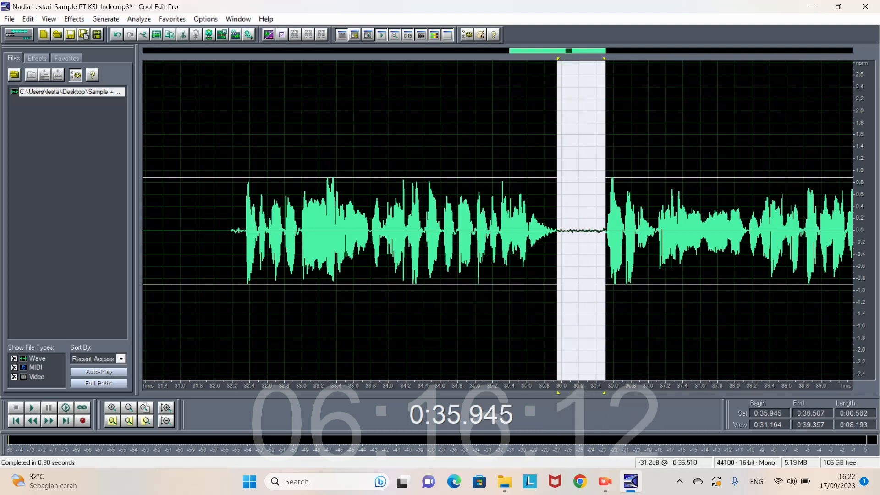
key("space")
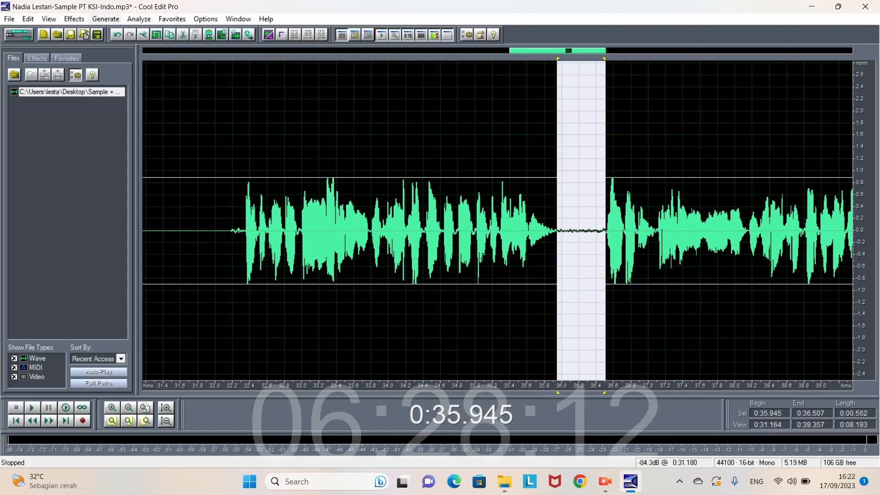
key("alt+g")
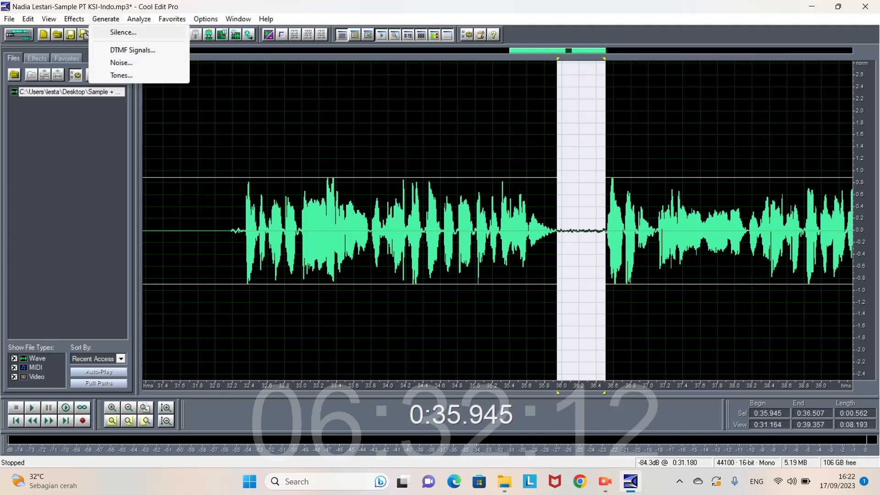
key("Return")
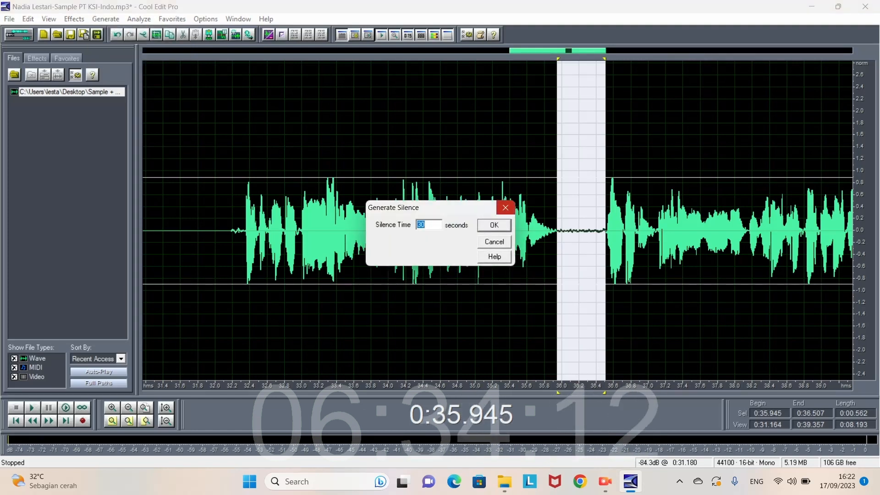
left_click(505, 208)
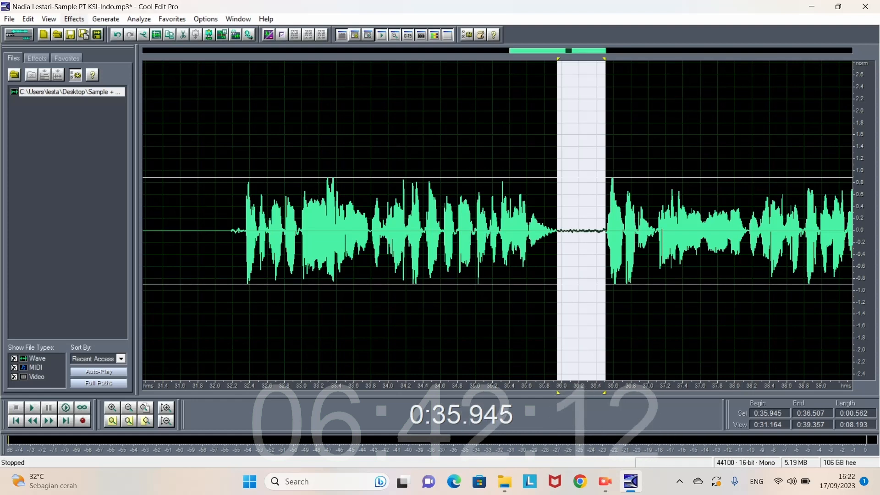
- Apply the Silence effect to the selected pause and play the waveform across it from 0:35.456
left_click(73, 19)
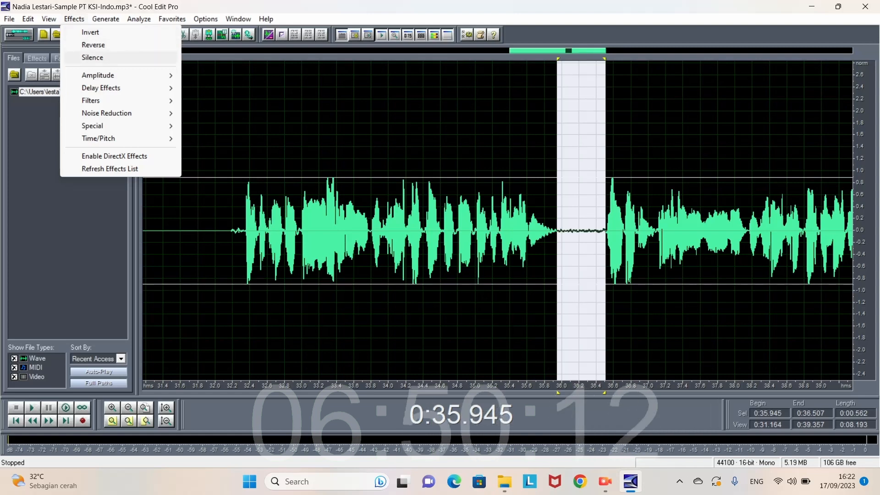
left_click(93, 57)
left_click(566, 230)
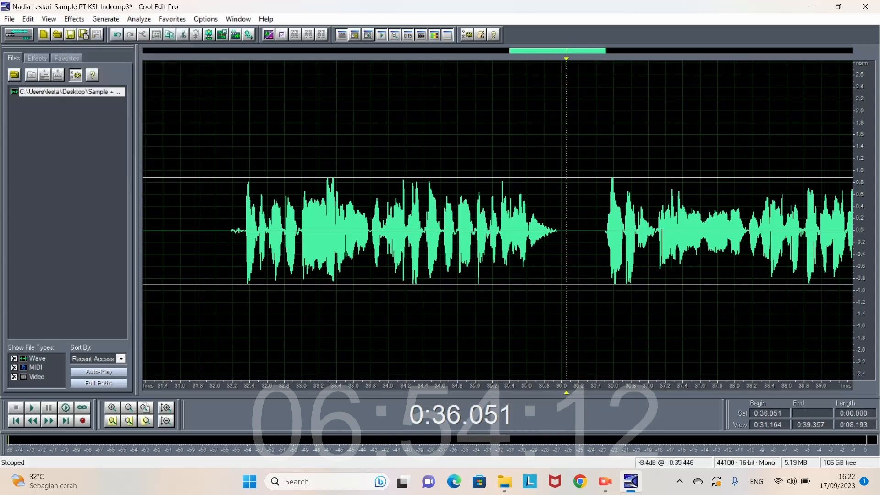
left_click(514, 229)
key("space")
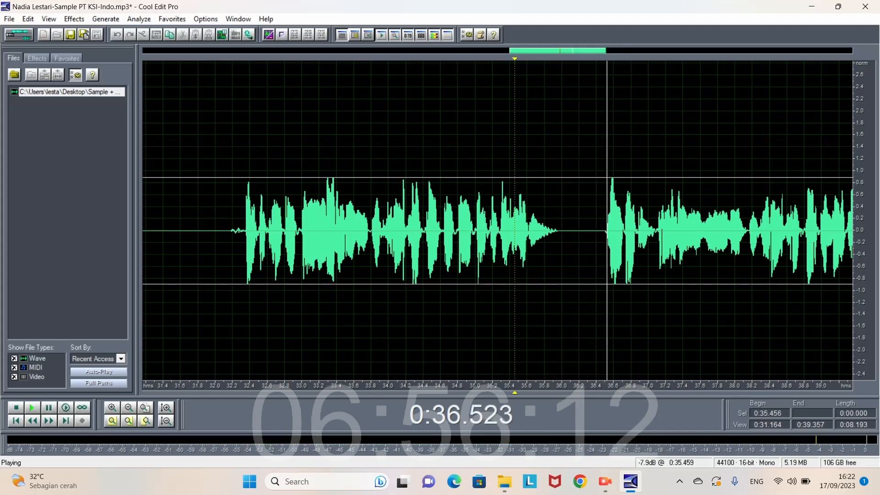
key("space")
- Delete the silent lead-in from 0:00.171 to about 0:00.48, just before the first word of the recording
scroll(509, 229, "down", 5)
scroll(336, 229, "up", 5)
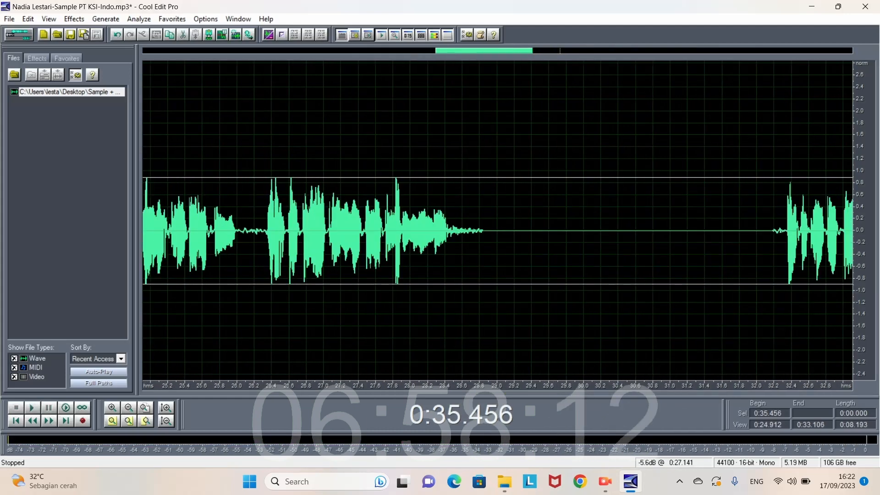
scroll(349, 229, "up", 3)
left_click_drag(472, 50, 164, 50)
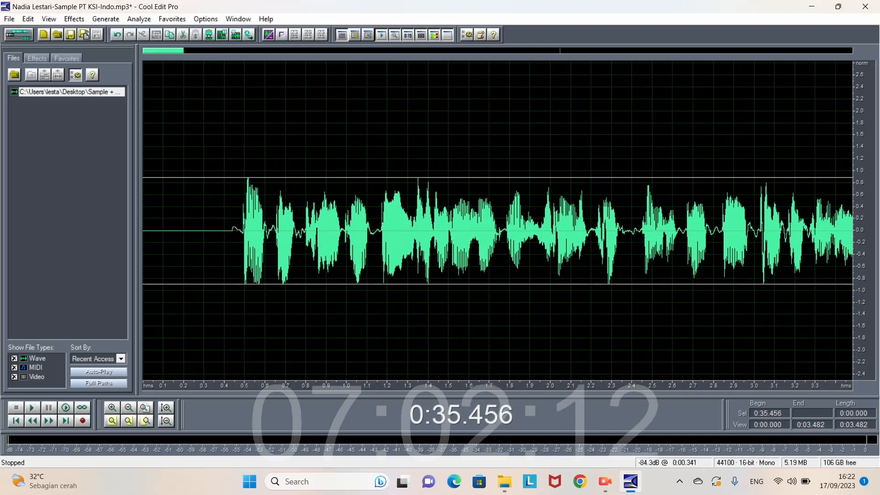
left_click_drag(178, 229, 240, 229)
key("Delete")
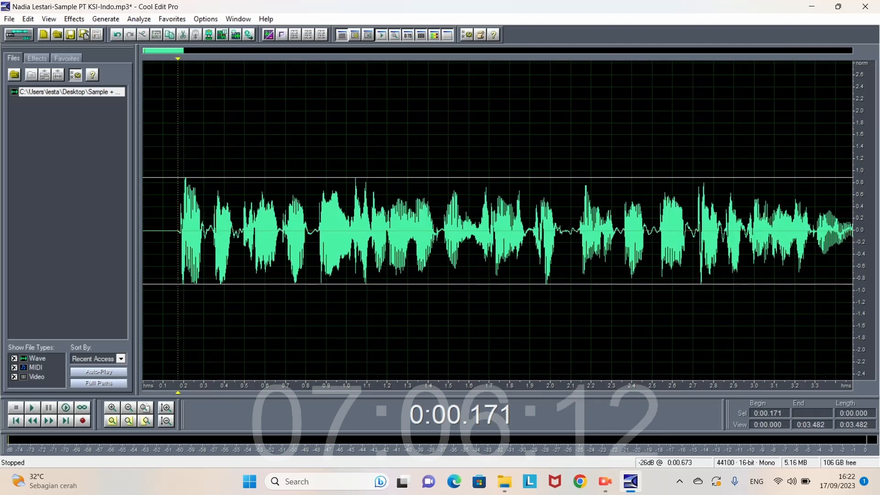
- Silence the pause from 0:03.600 to 0:04.099 with the Silence effect and play across it from 0:02.754
scroll(481, 230, "down", 4)
scroll(543, 230, "up", 1)
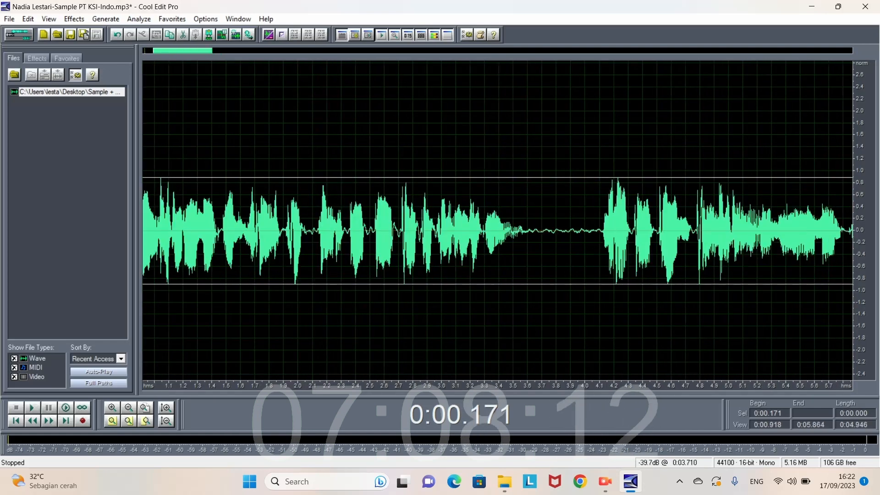
left_click_drag(527, 229, 599, 229)
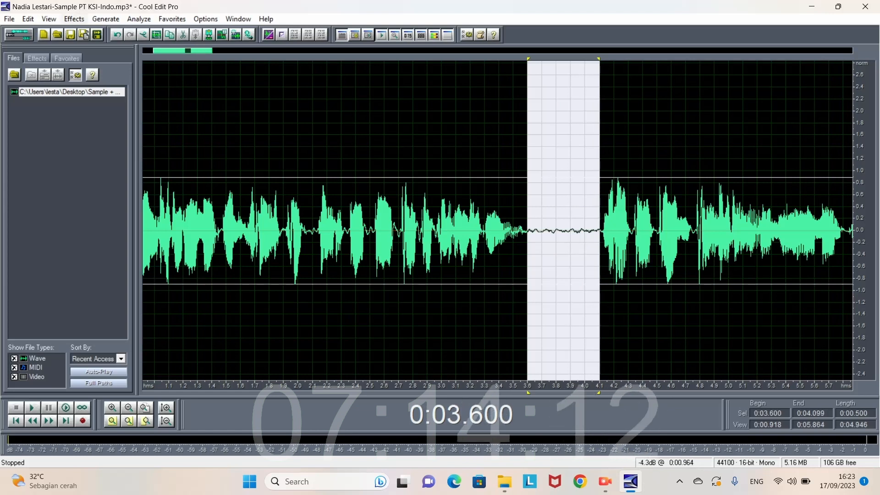
left_click(74, 18)
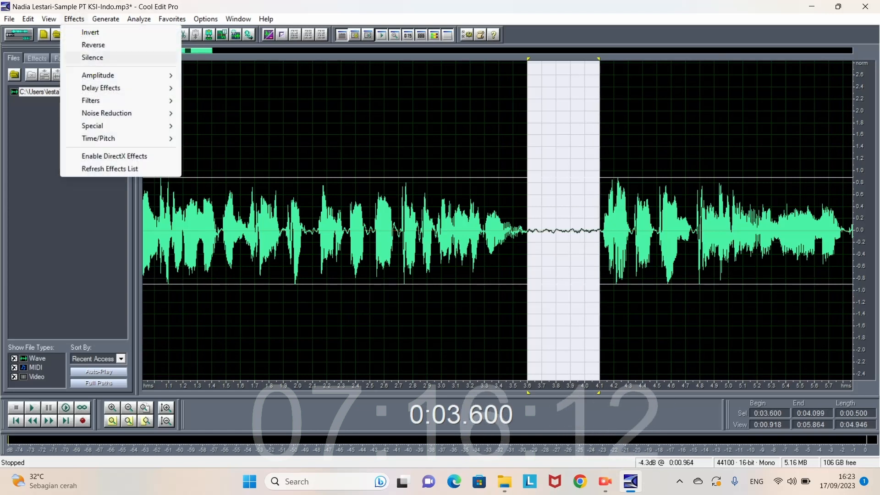
left_click(92, 57)
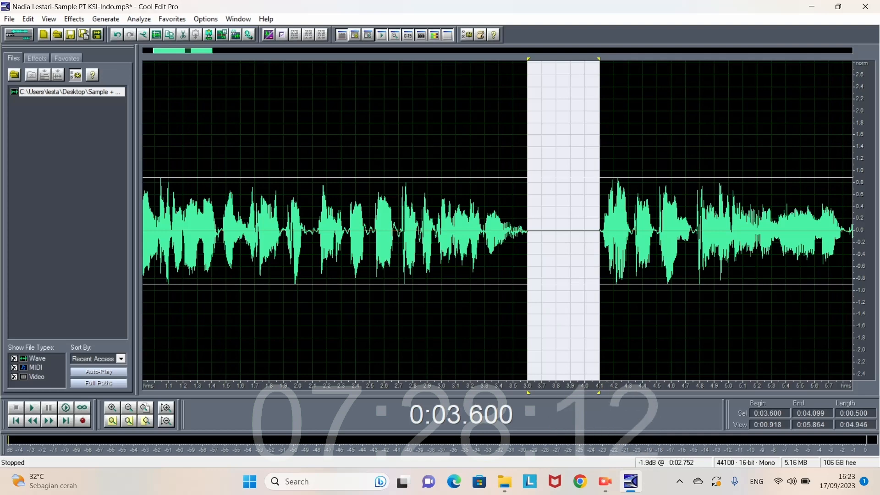
left_click(406, 278)
key("space")
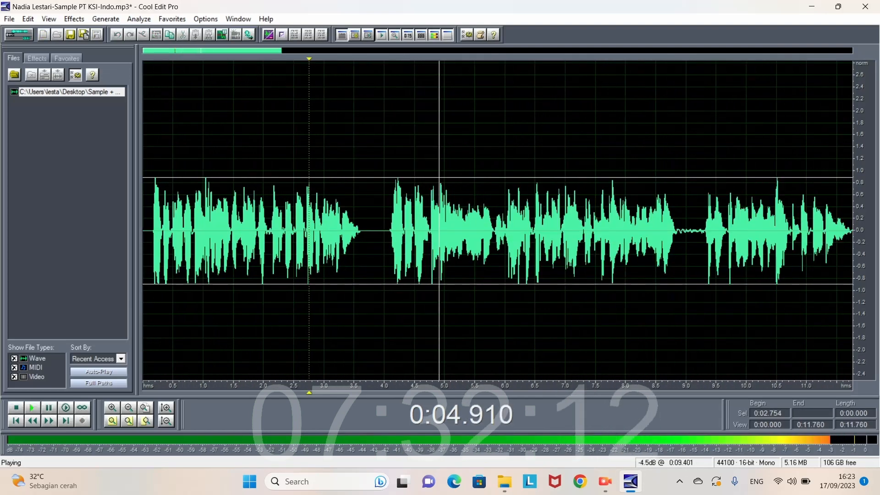
key("space")
- Silence the pause from 0:08.884 to 0:09.304 with the Silence effect
left_click_drag(608, 230, 668, 229)
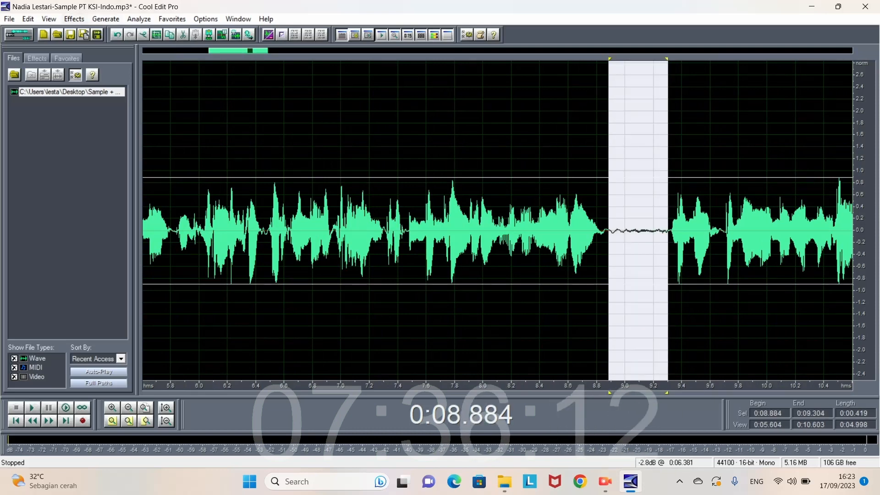
left_click(74, 19)
left_click(92, 58)
left_click(544, 229)
- Play the word ending from 0:11.300 to 0:11.699 to find where the following pause begins
scroll(544, 229, "down", 5)
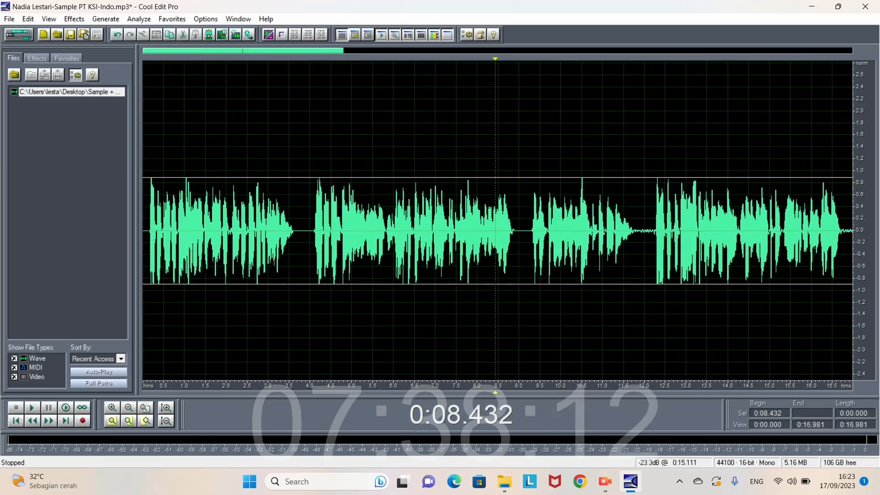
scroll(676, 229, "up", 5)
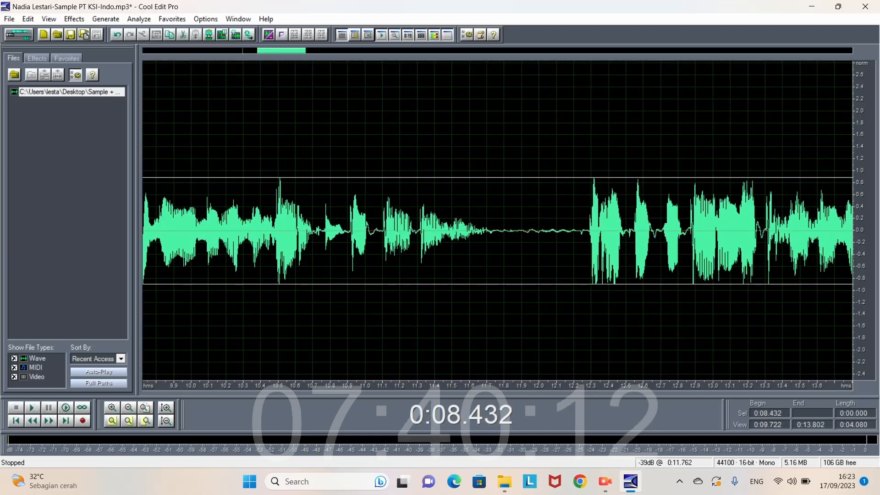
left_click_drag(497, 229, 586, 229)
left_click(568, 229)
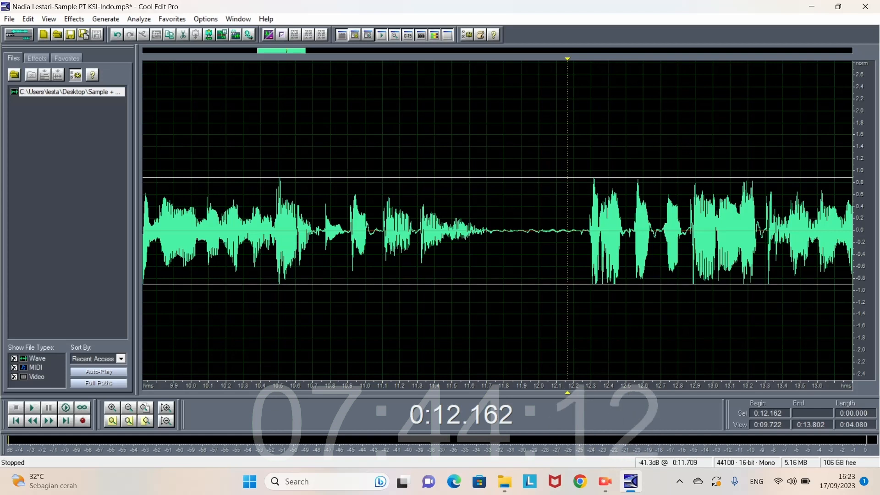
left_click_drag(417, 230, 487, 229)
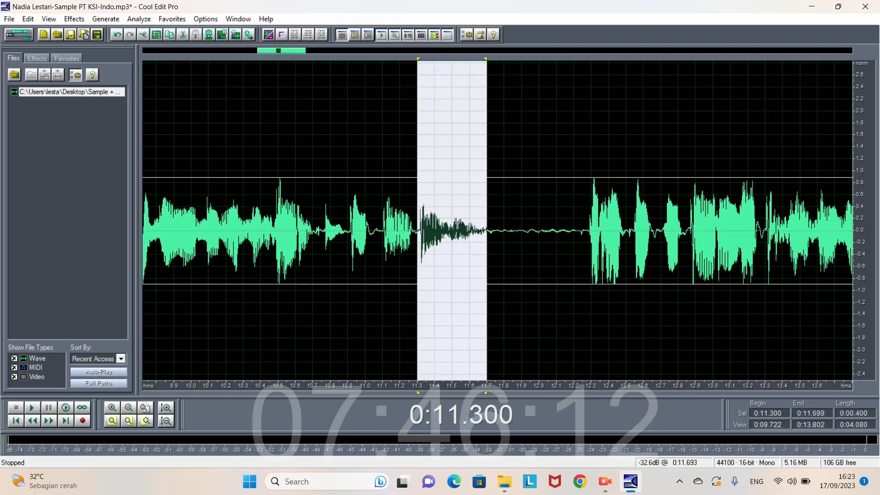
key("space")
key("space")
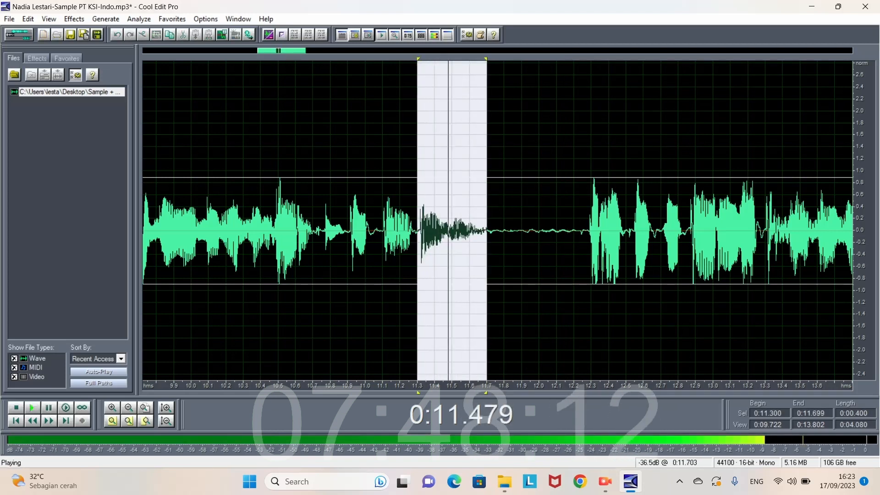
left_click(487, 229)
left_click_drag(475, 230, 585, 229)
left_click(487, 229)
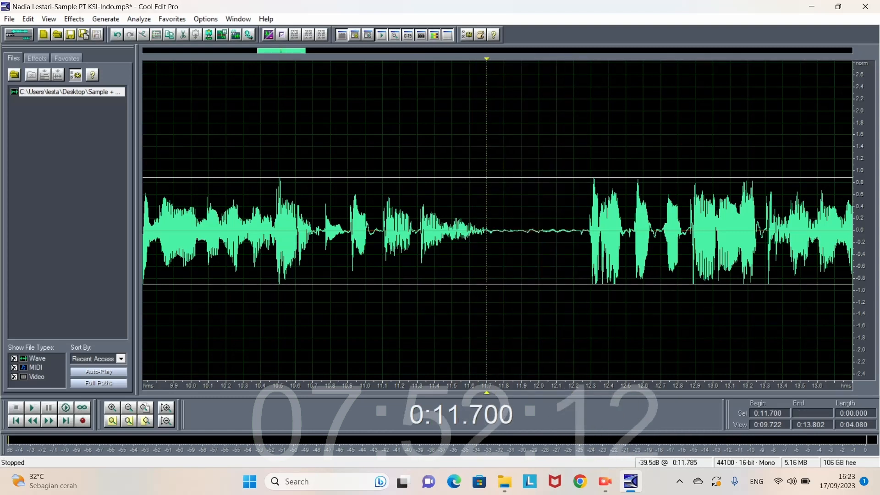
- Silence the pause from 0:11.747 to 0:12.292, ending exactly before the next word, and play across it from 0:11.280
left_click_drag(495, 229, 590, 229)
scroll(590, 230, "up", 3)
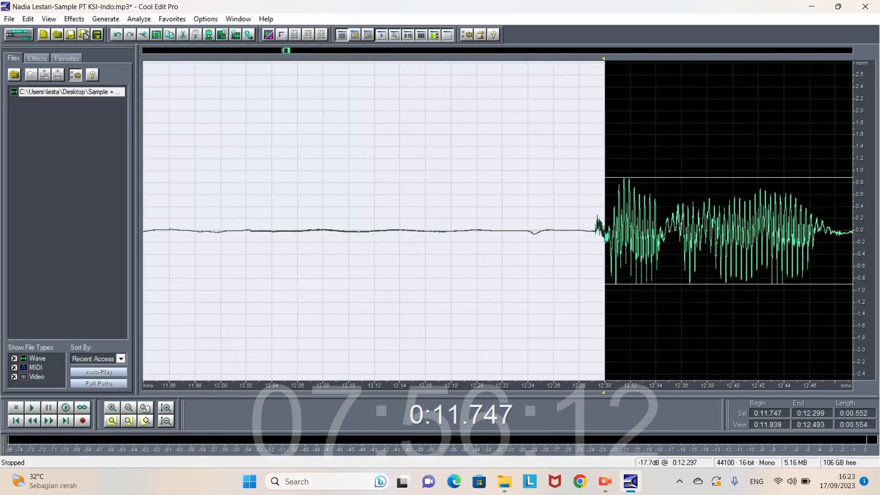
left_click_drag(605, 229, 595, 229)
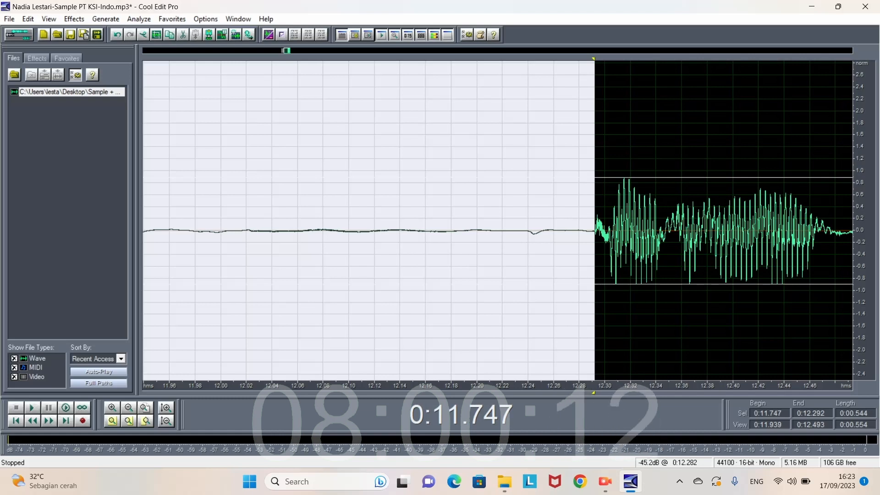
left_click(74, 19)
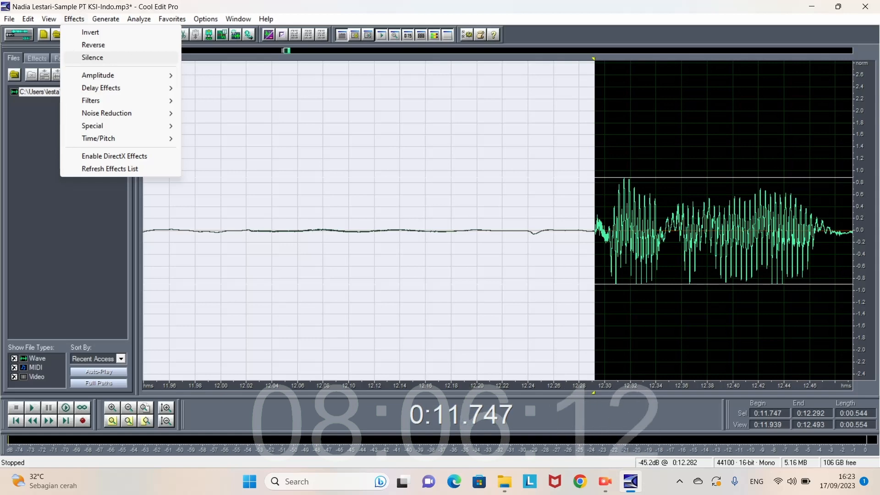
left_click(92, 58)
left_click(545, 229)
scroll(545, 229, "down", 6)
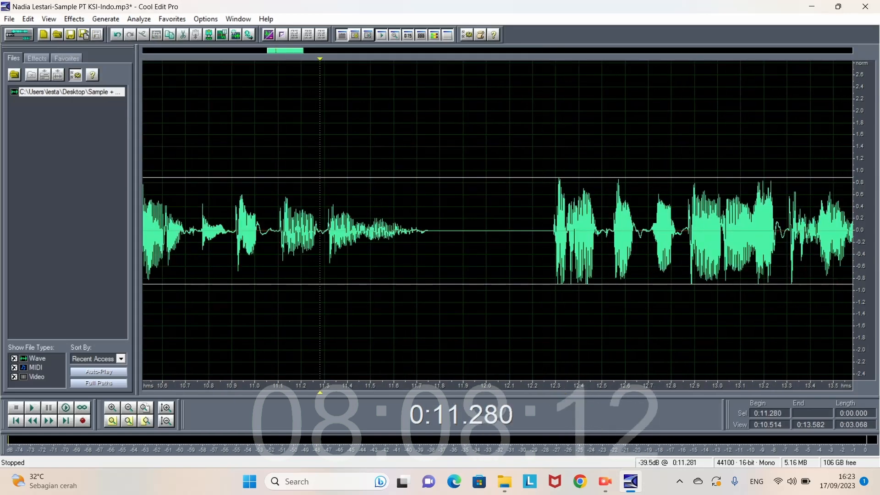
key("space")
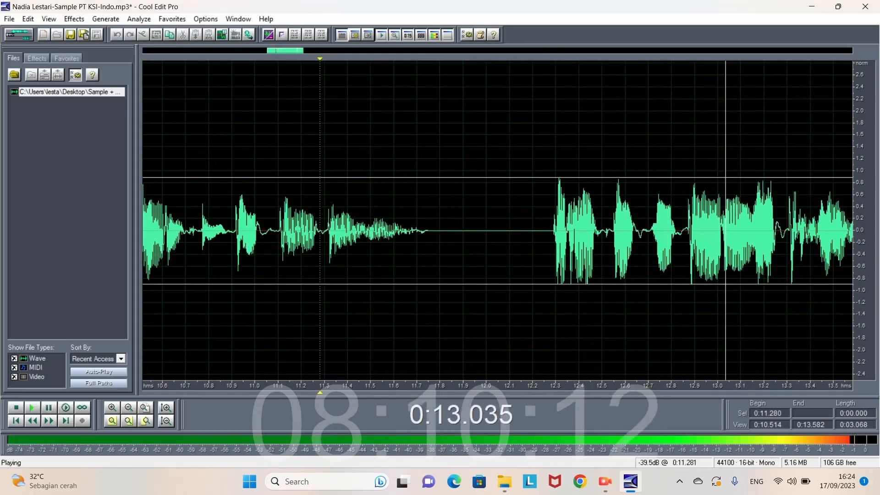
key("space")
- Mark the speech before and after the pause near 0:17 to find where the pause starts and ends
scroll(605, 229, "down", 8)
scroll(616, 230, "up", 6)
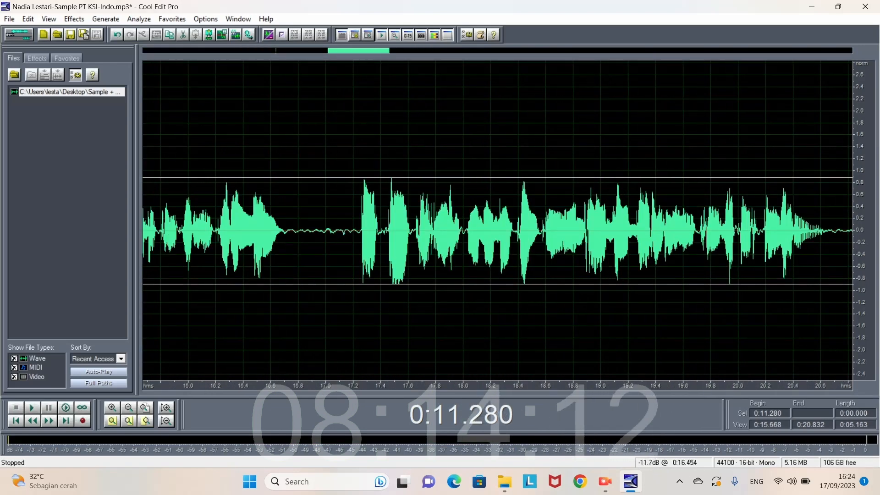
left_click_drag(249, 229, 281, 229)
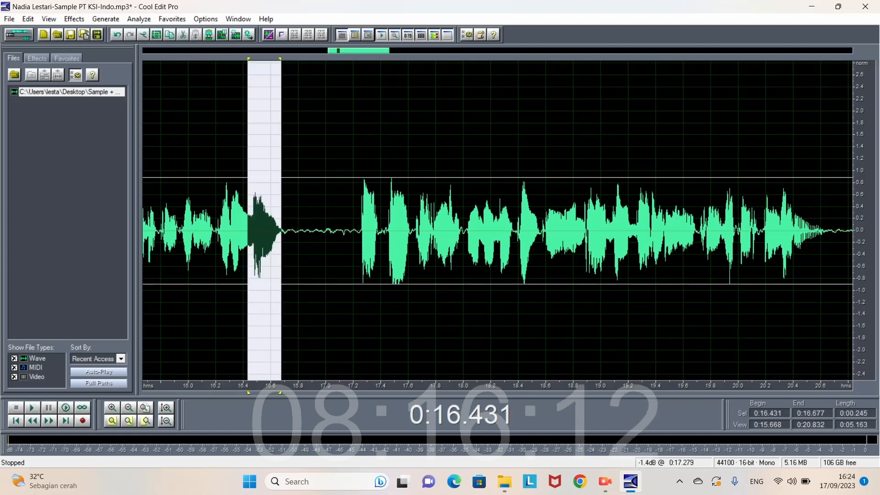
left_click_drag(362, 229, 417, 229)
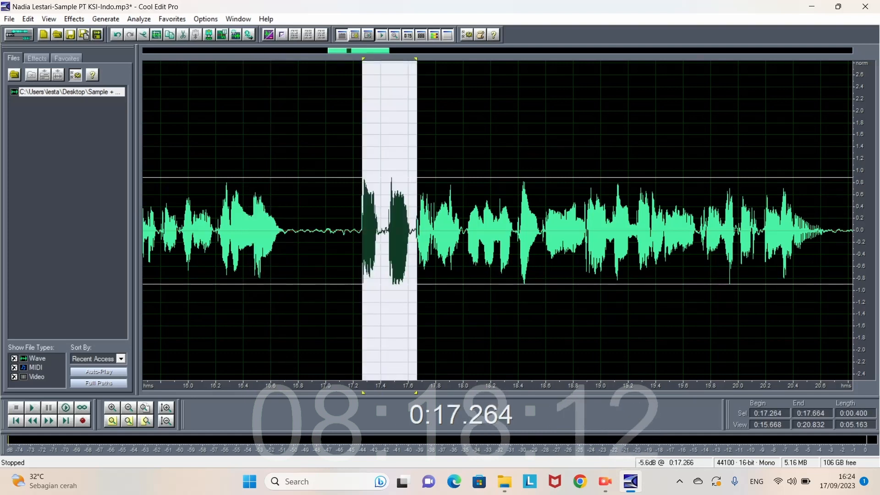
left_click_drag(360, 229, 399, 229)
left_click_drag(235, 229, 280, 229)
left_click(286, 230)
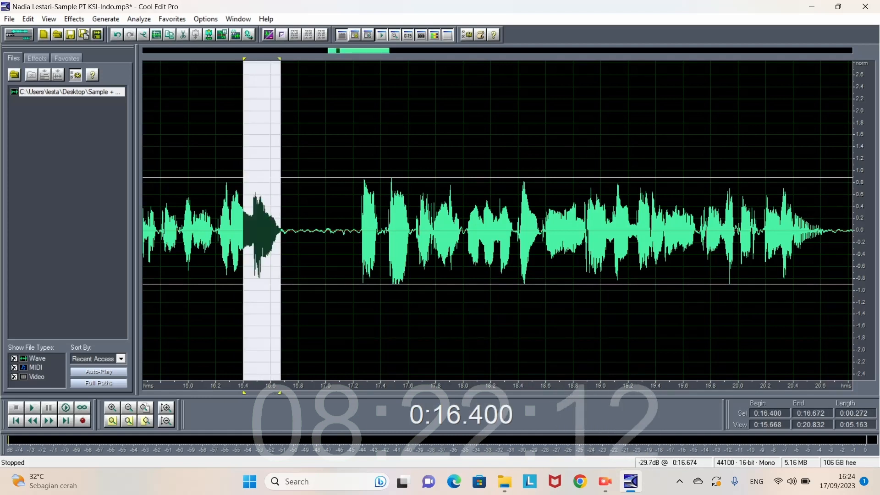
left_click(281, 230)
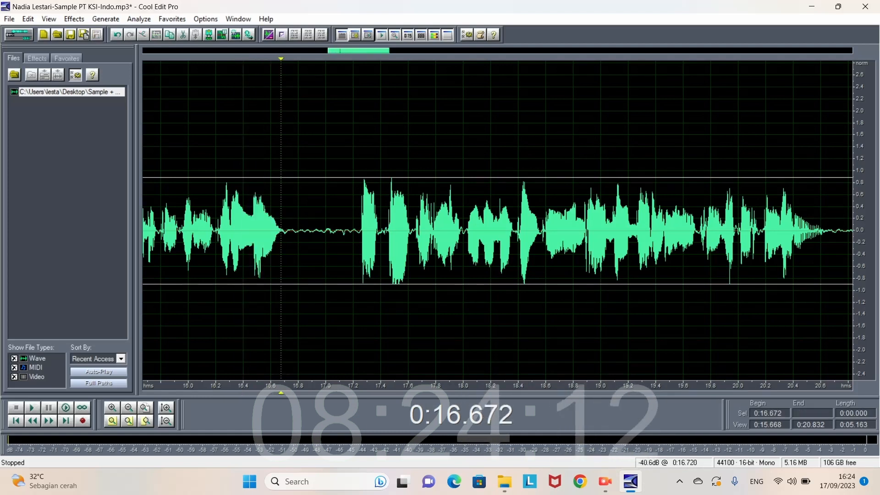
- Silence the pause from 0:16.717 to 0:17.258 with the Silence effect, ending just before the next word
left_click_drag(289, 229, 353, 229)
scroll(279, 229, "up", 5)
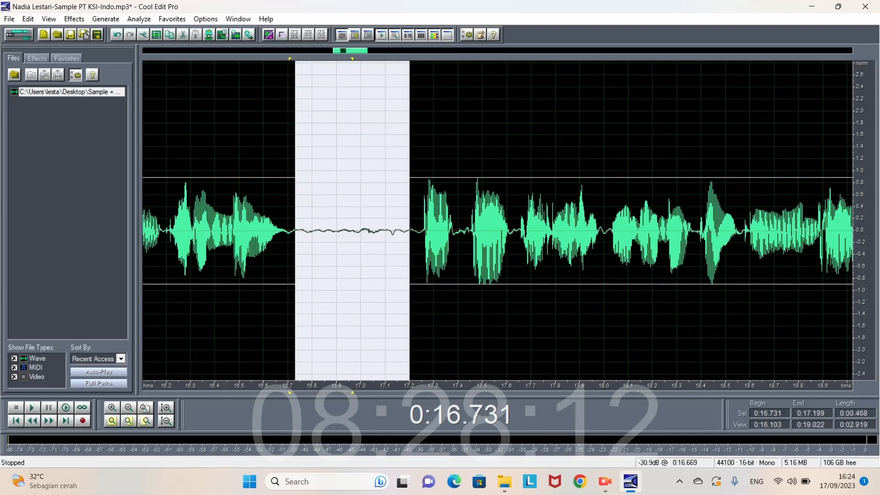
left_click_drag(292, 229, 617, 229)
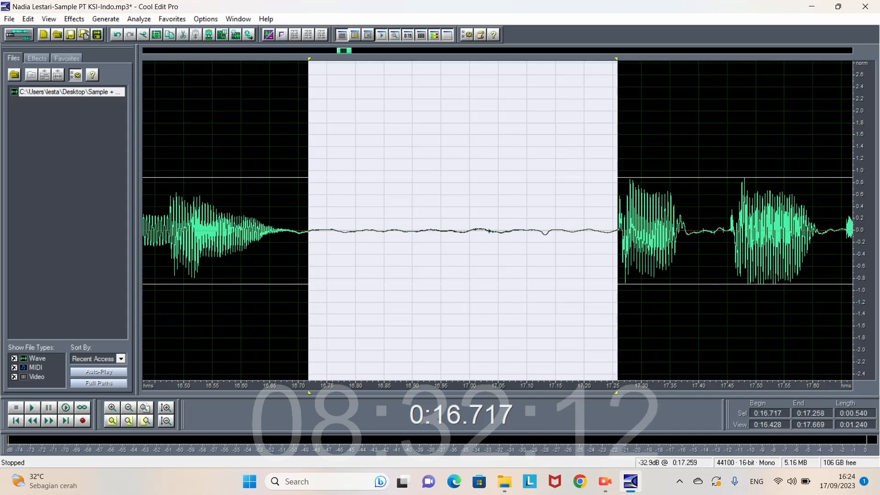
left_click(74, 19)
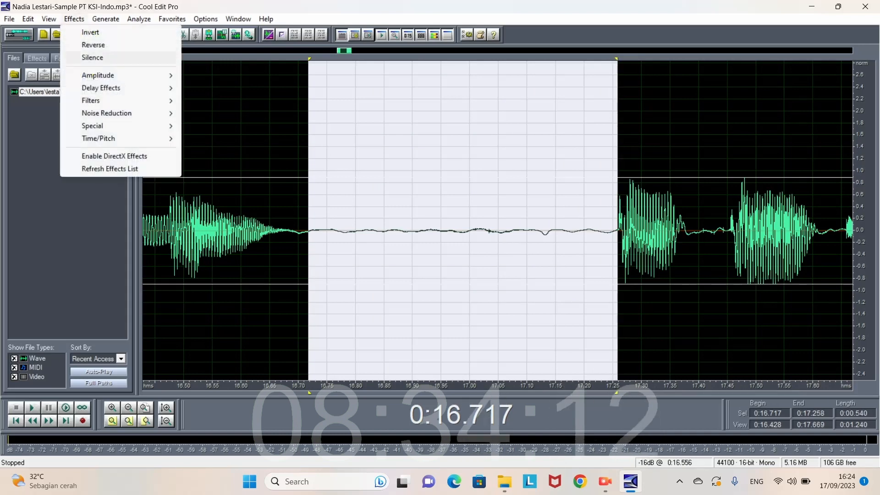
left_click(91, 57)
left_click(627, 229)
- Silence the noisy pause between phrases from 0:48.611 to 0:49.128
scroll(628, 229, "down", 10)
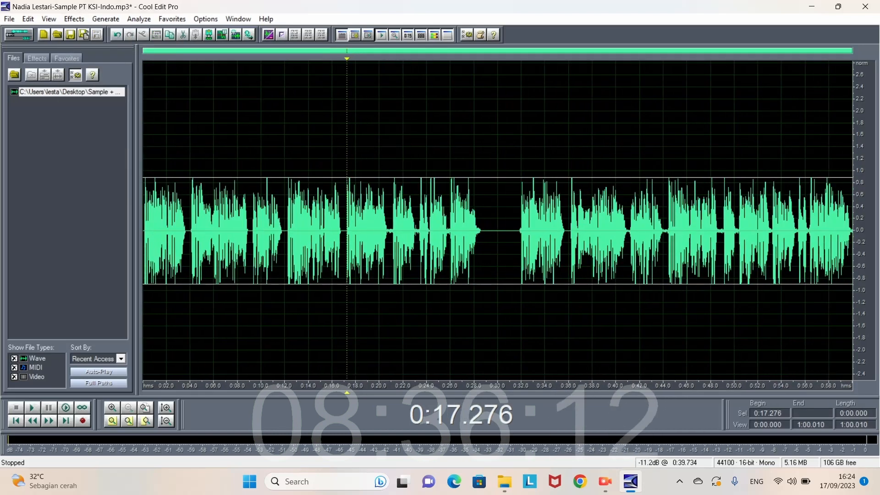
scroll(713, 229, "up", 5)
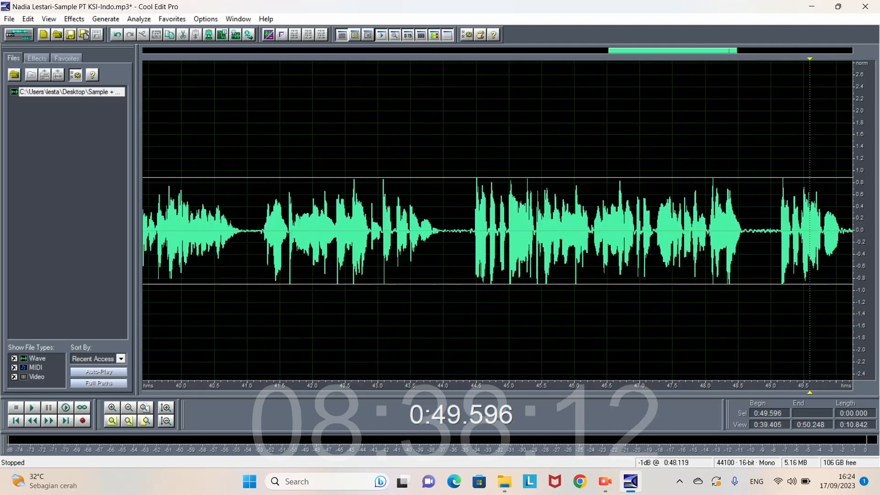
left_click_drag(745, 229, 779, 229)
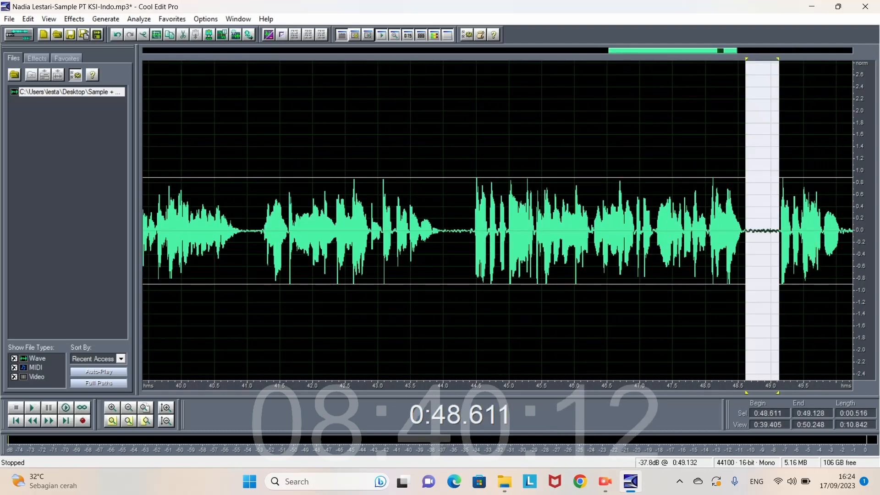
left_click(75, 19)
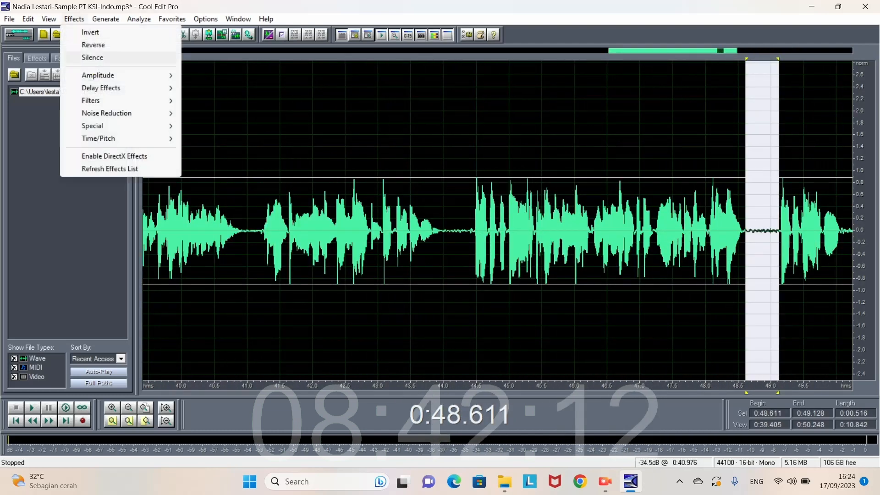
left_click(92, 57)
- Play the full recording from 0:00.000 to check the edited voice-over
left_click(415, 229)
scroll(458, 229, "down", 6)
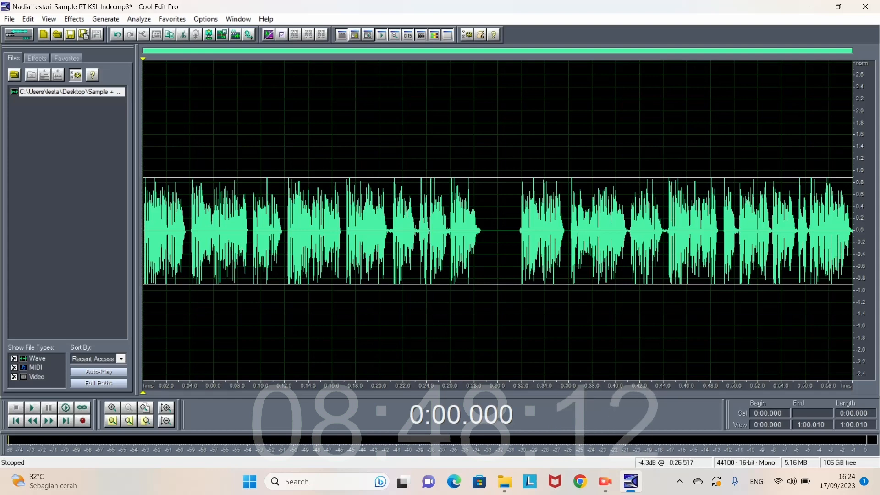
key("space")
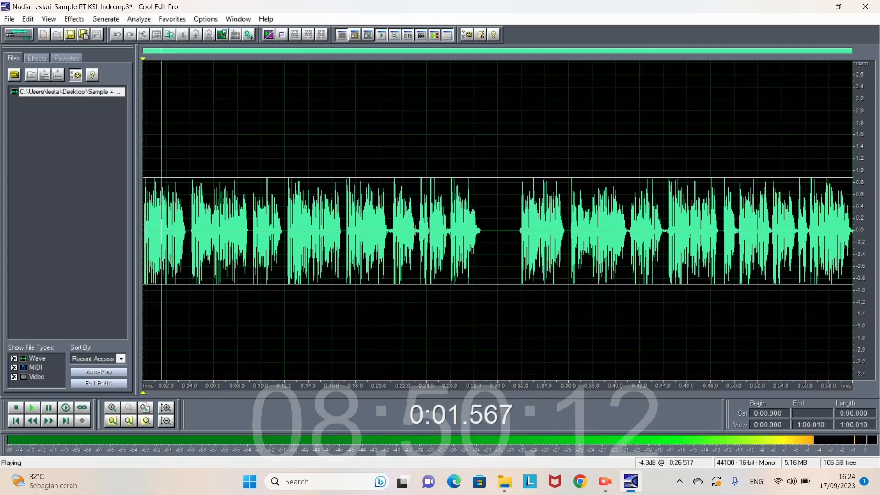